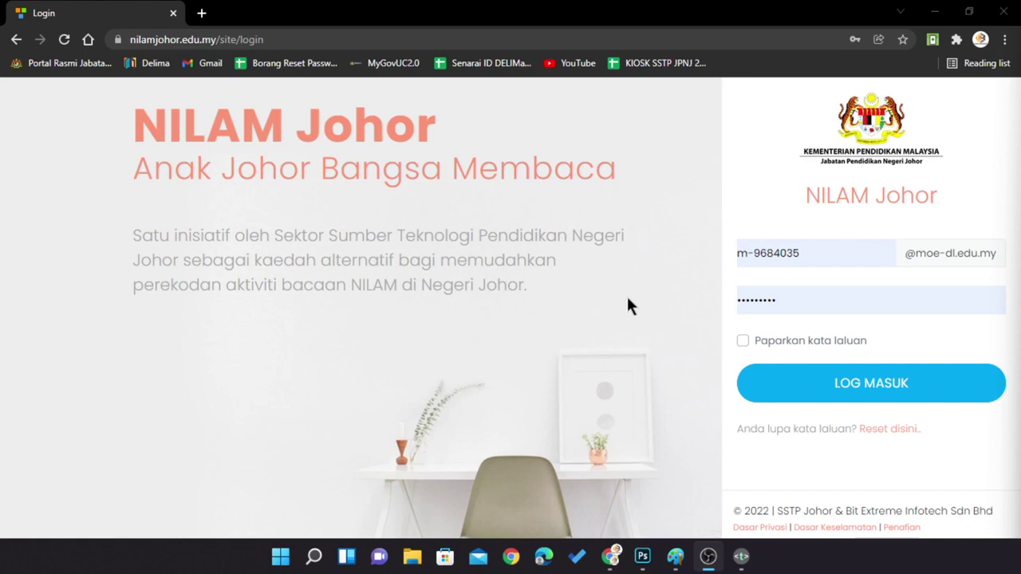
drag(738, 256, 830, 255)
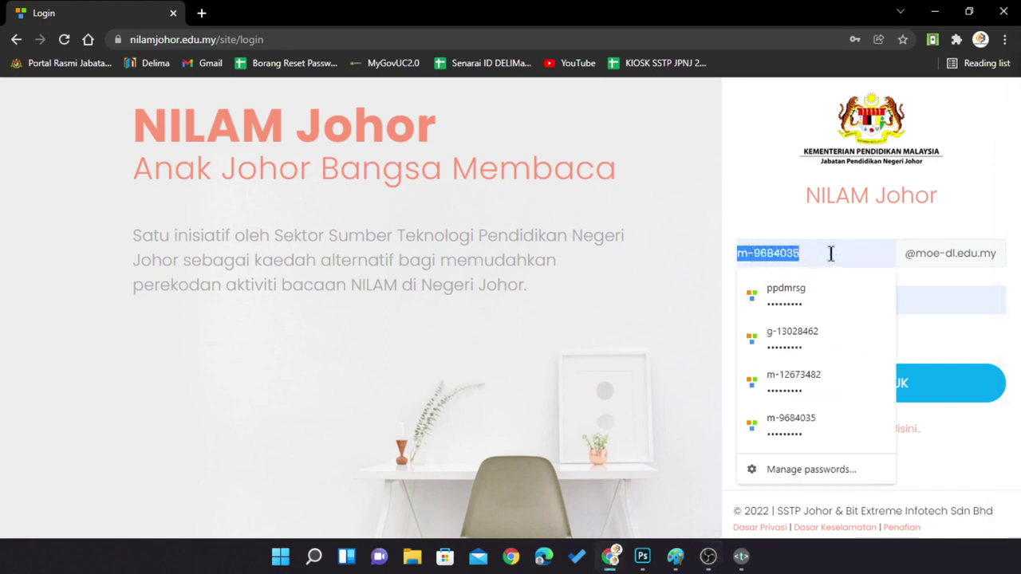
click(679, 228)
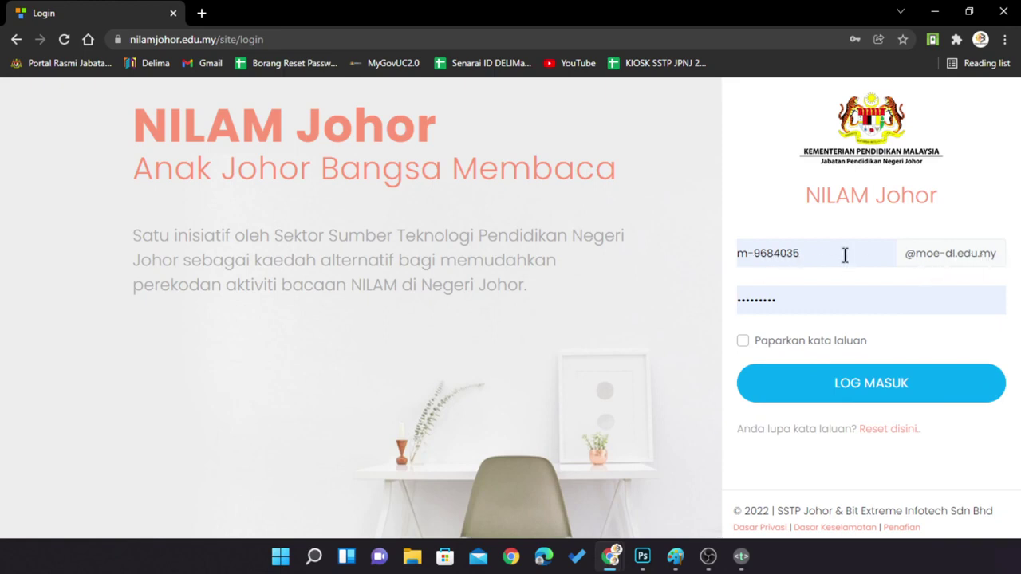
click(800, 253)
drag(800, 254, 731, 253)
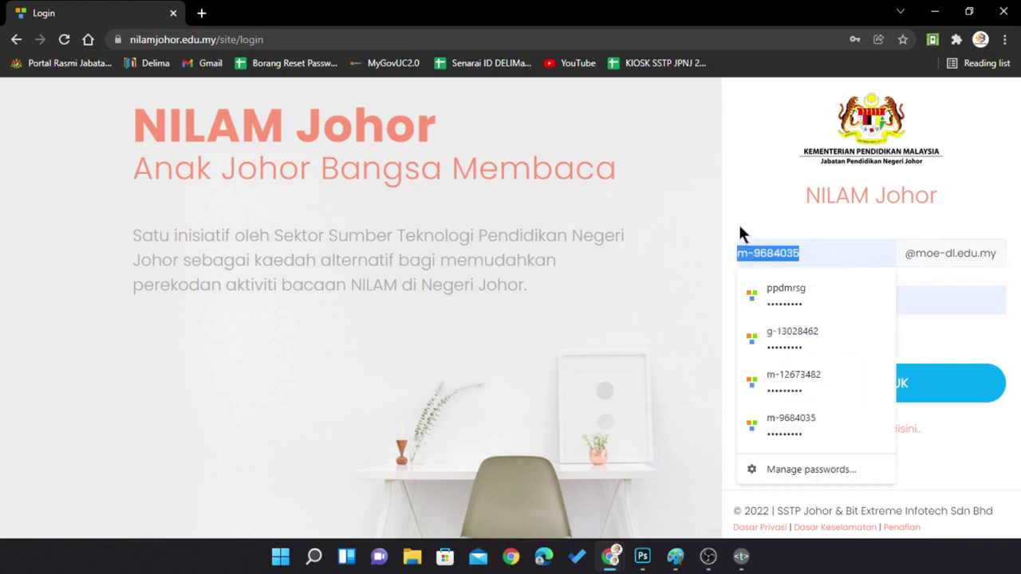
click(740, 227)
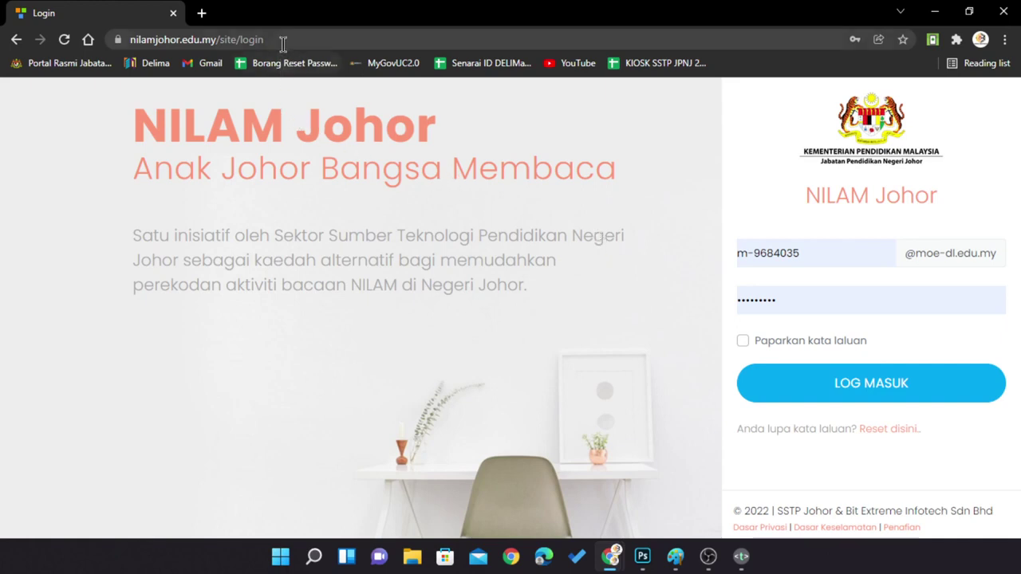
drag(271, 40, 220, 60)
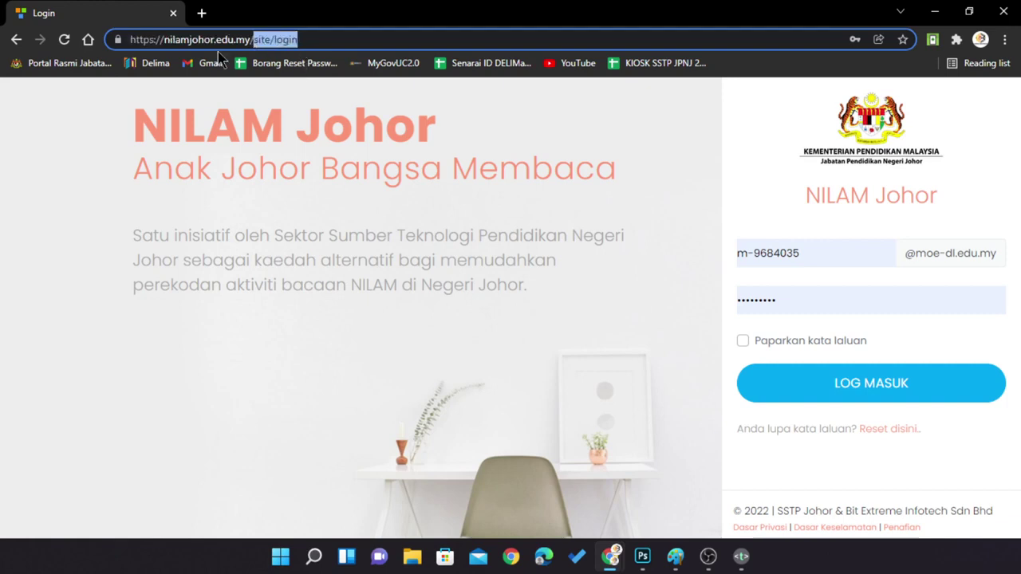
key(BackSpace)
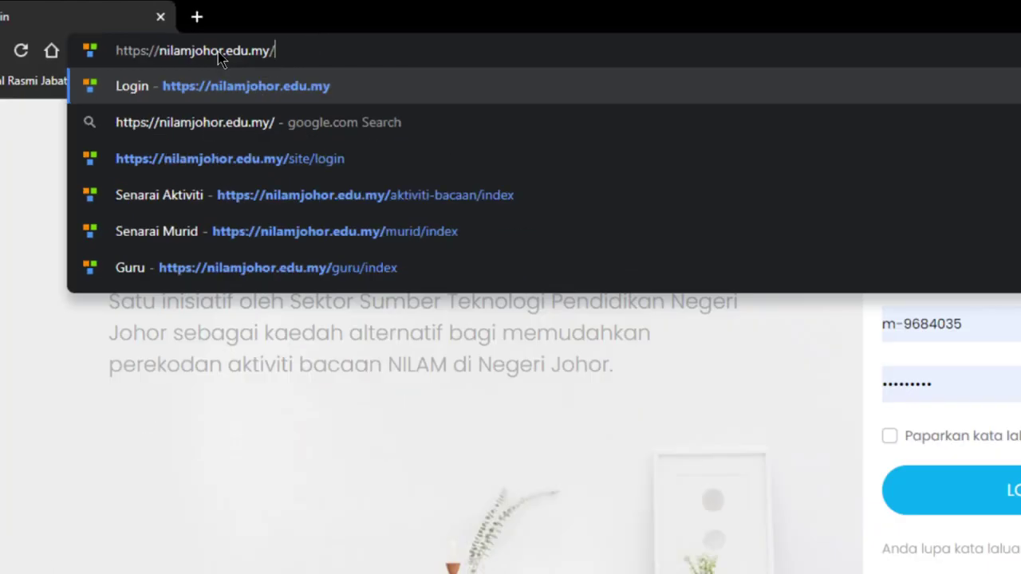
key(Return)
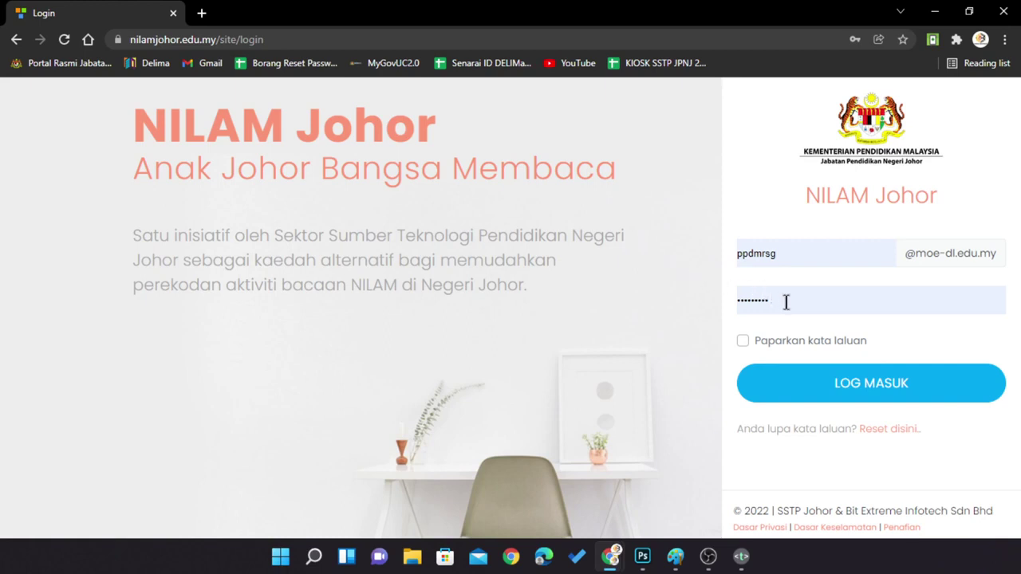
Try to log in with a saved student's DELIMa ID, replacing the account password and displaying it unmasked before submitting.
double_click(788, 254)
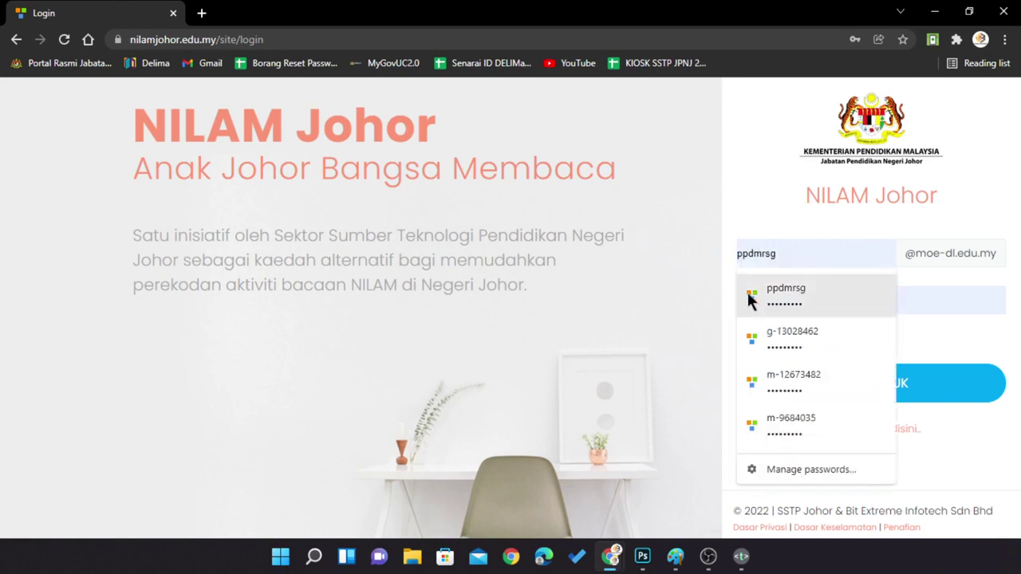
click(795, 421)
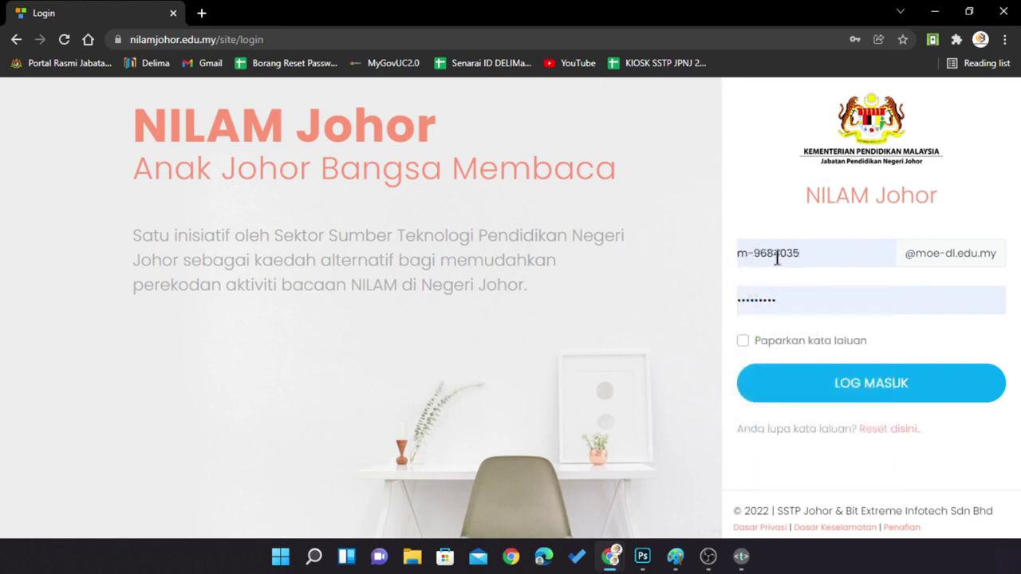
click(770, 302)
key(ctrl+a)
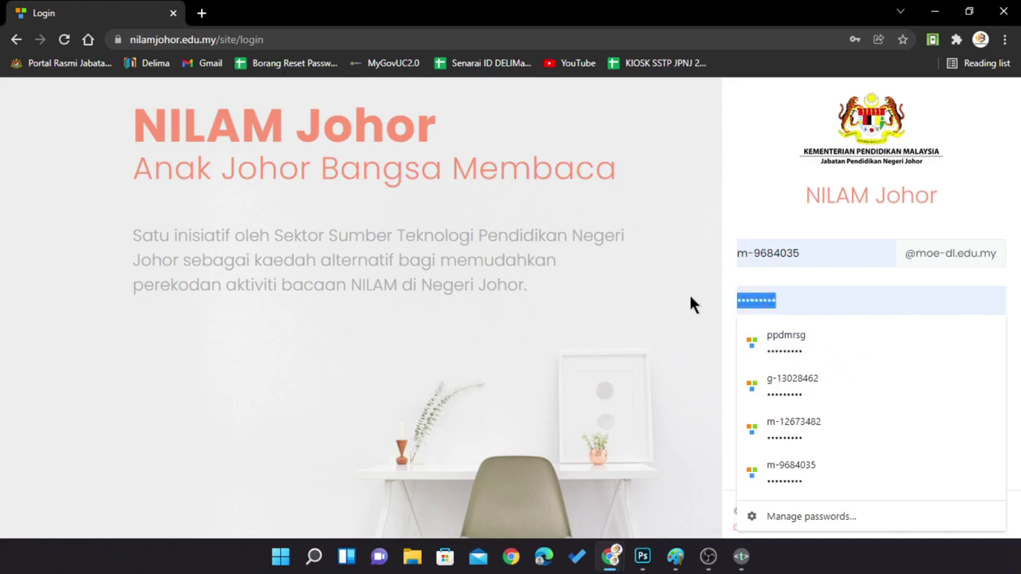
text(••••)
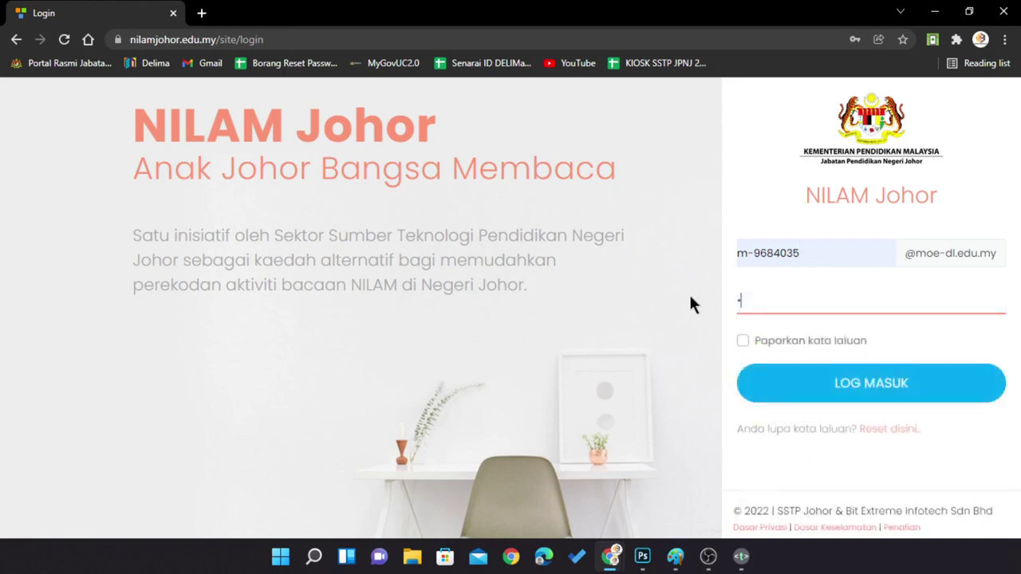
text(•••••)
click(742, 340)
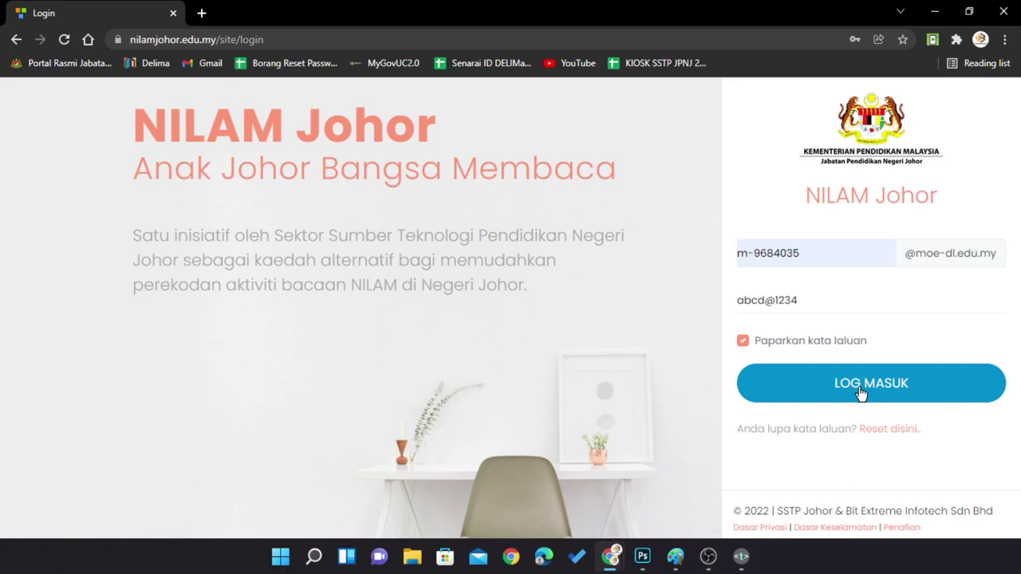
click(861, 393)
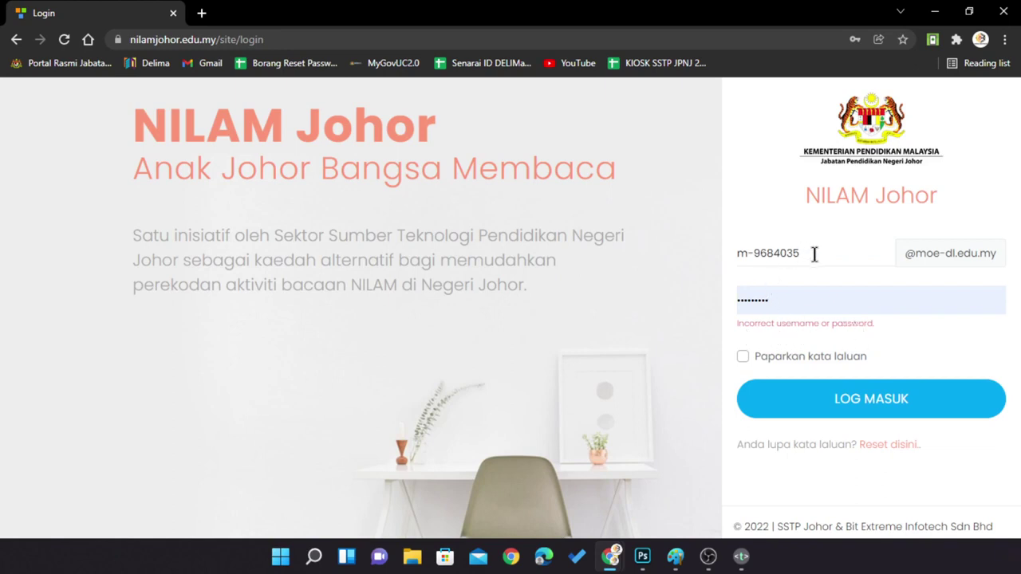
drag(814, 253, 684, 260)
click(686, 259)
drag(804, 300, 674, 273)
click(675, 274)
click(789, 253)
drag(846, 256, 702, 258)
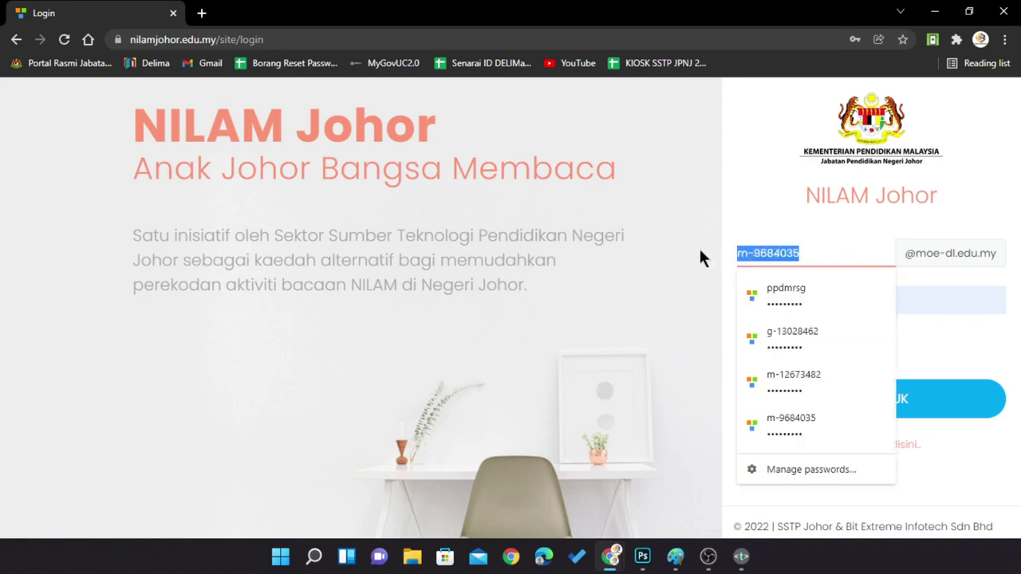
click(710, 268)
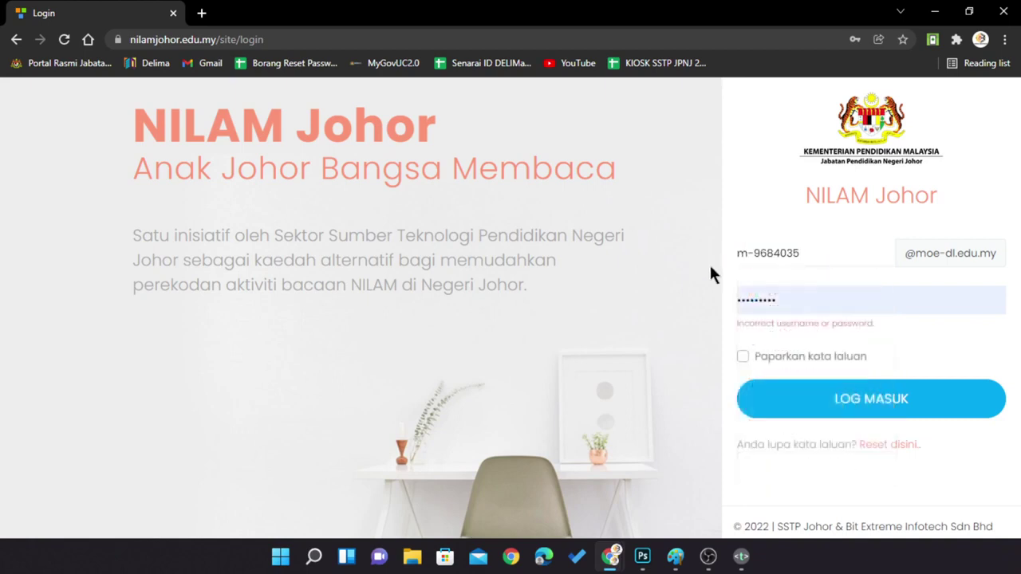
Request a password reset link for the student's DELIMa ID and dismiss the confirmation.
click(885, 453)
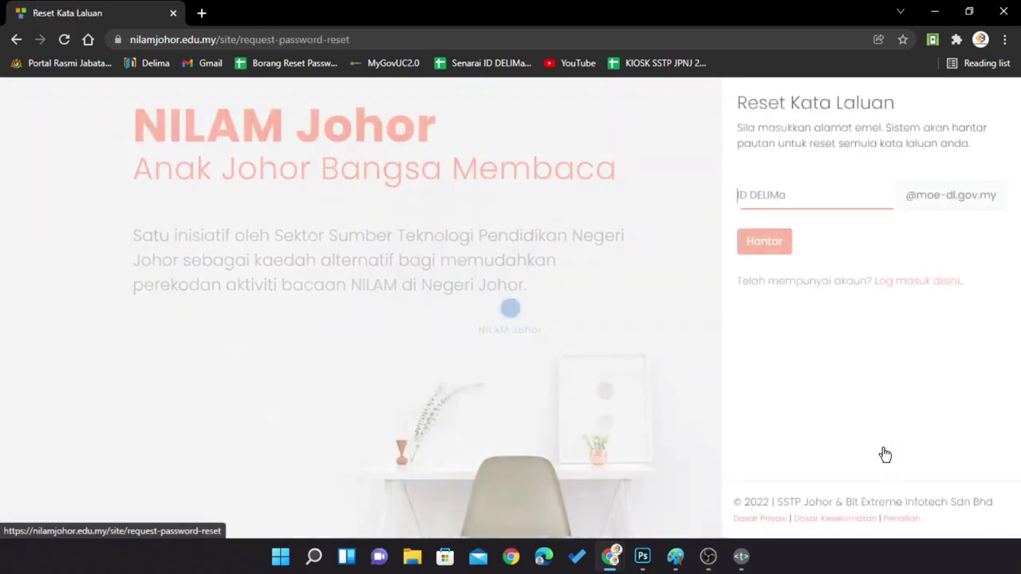
click(767, 201)
click(777, 219)
click(779, 235)
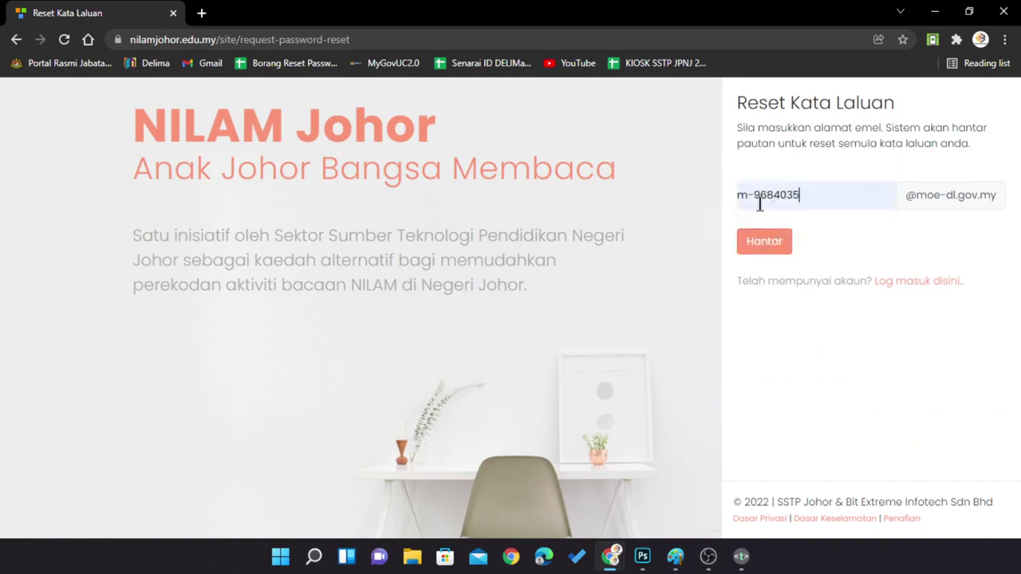
drag(812, 195, 742, 197)
click(778, 252)
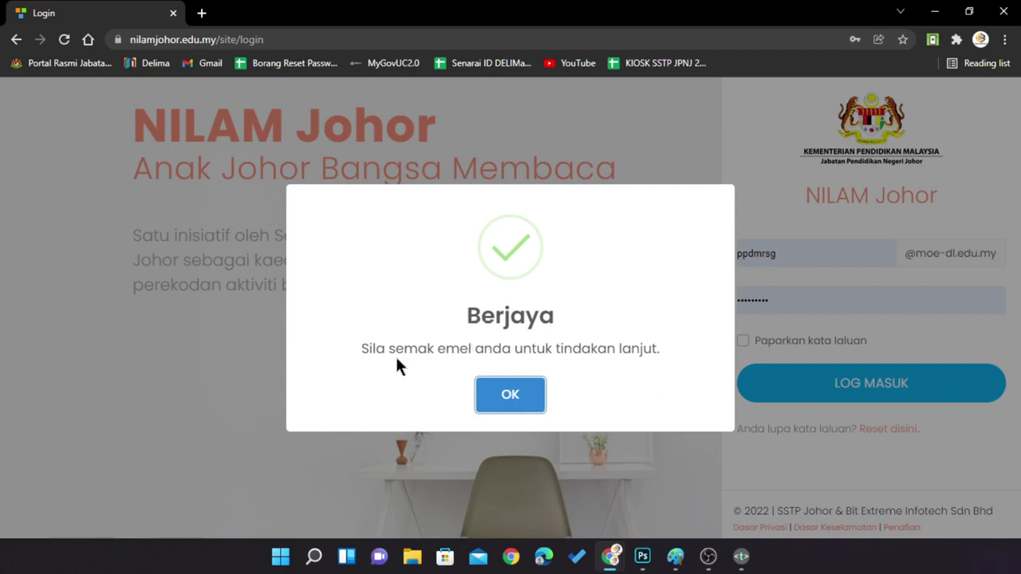
click(520, 391)
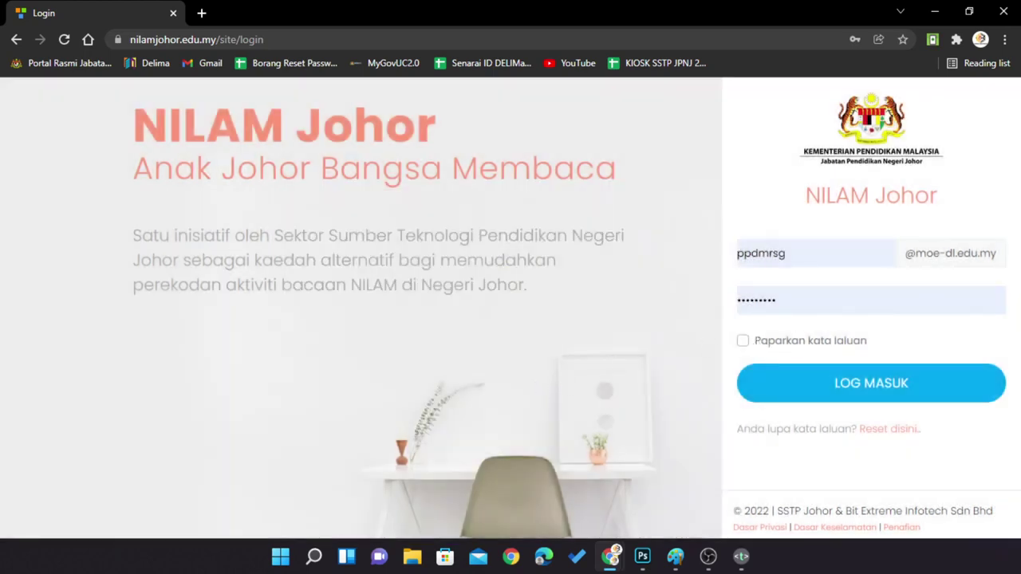
Replace the login ID with another student's DELIMa ID.
key(alt+Tab)
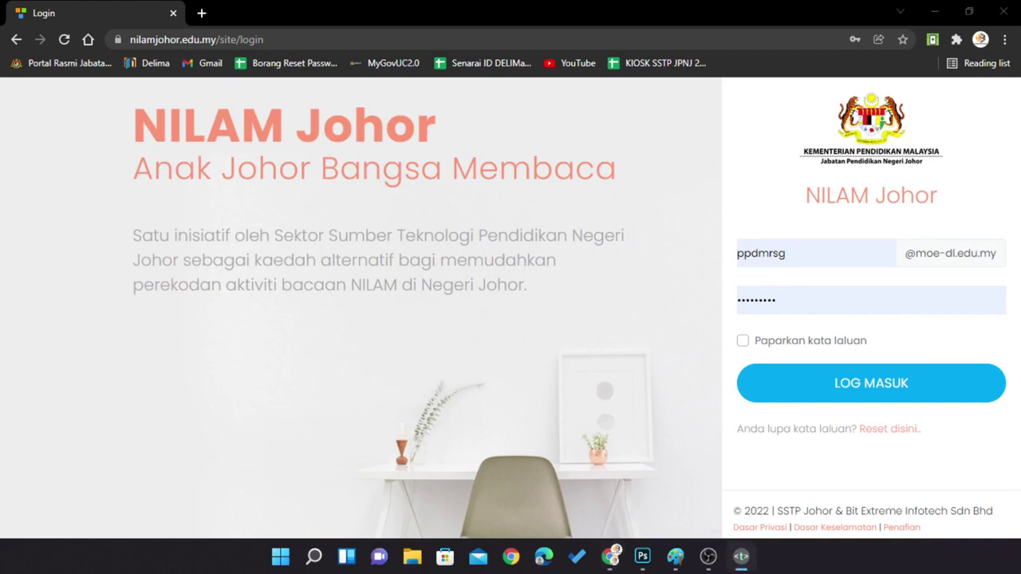
click(829, 253)
key(Down)
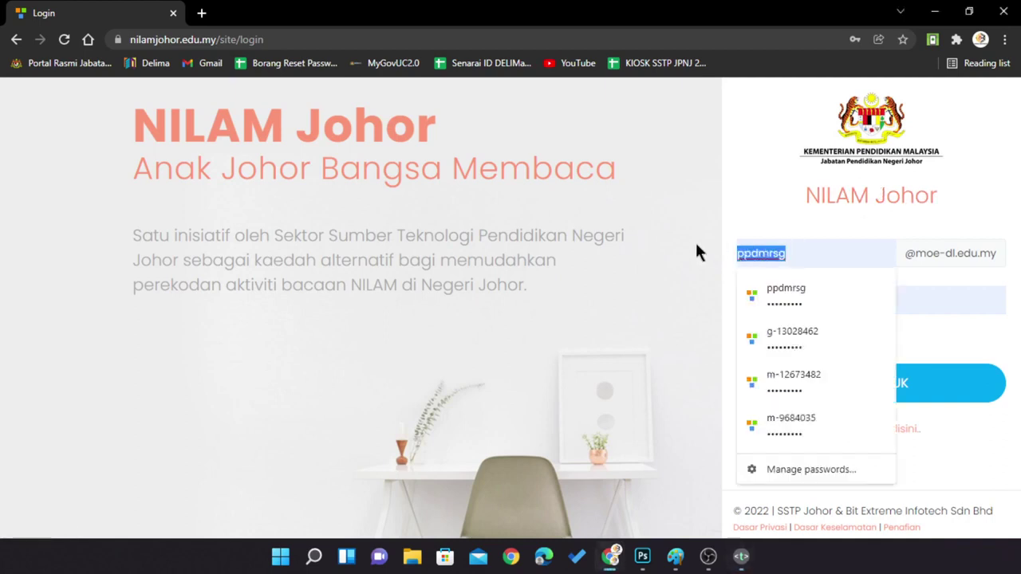
key(Down)
key(Down)
key(Down)
key(Return)
Log in with the student's account password, checking it unmasked first, and save the credentials in the browser.
drag(784, 298, 726, 301)
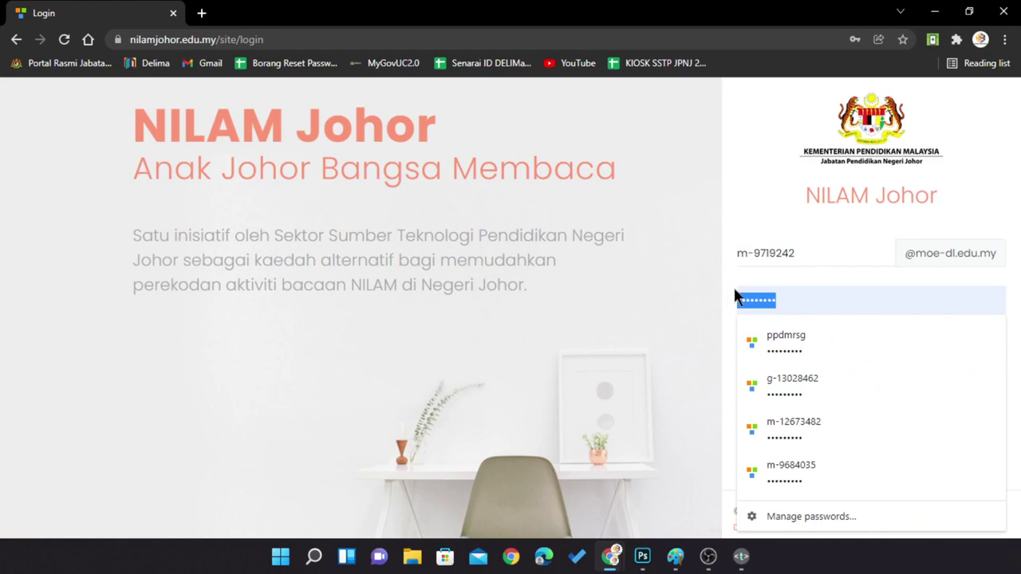
key(BackSpace)
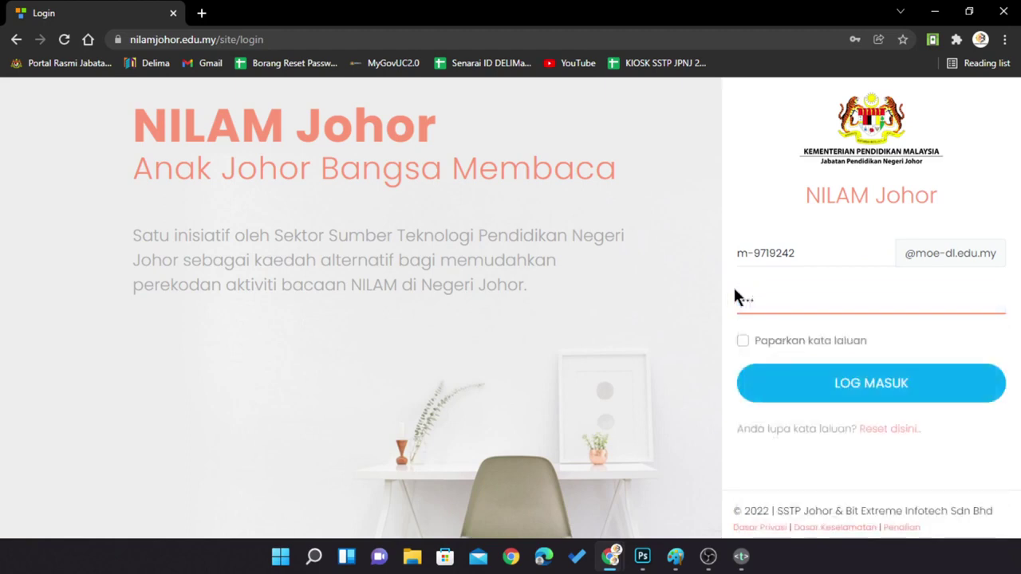
text(********)
click(743, 340)
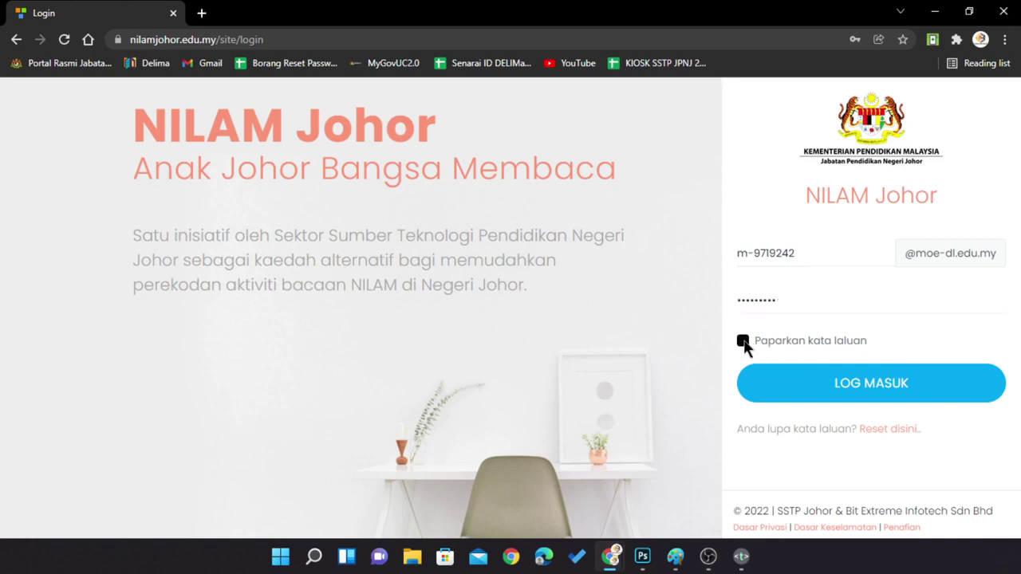
click(742, 341)
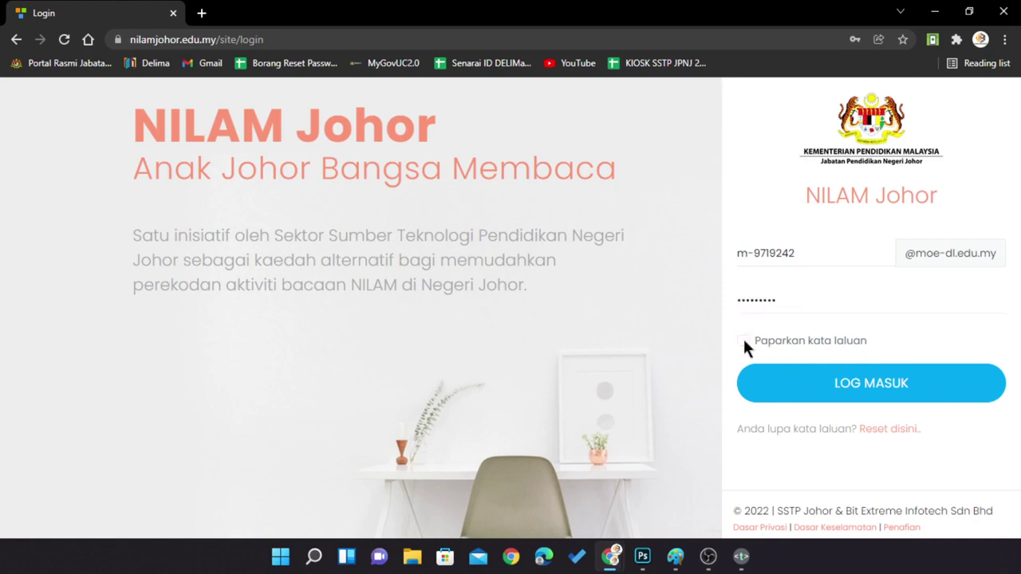
click(797, 381)
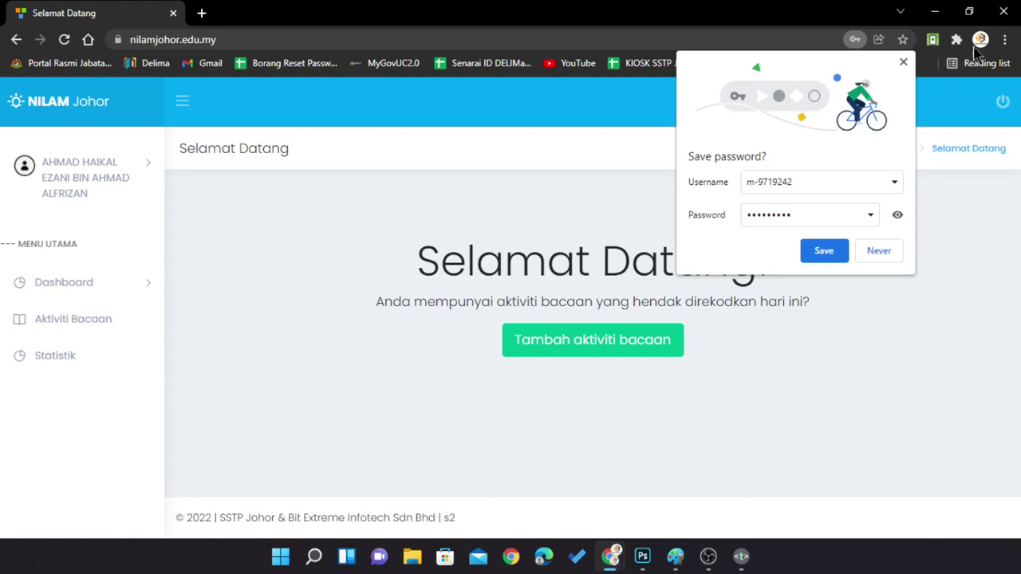
click(828, 252)
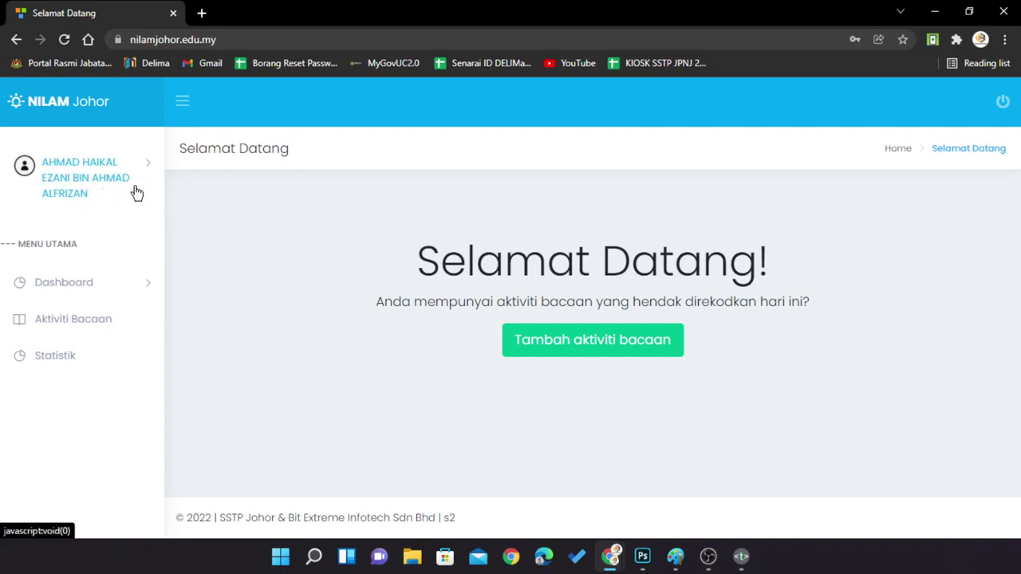
Collapse the side navigation and expand it again, twice.
click(184, 114)
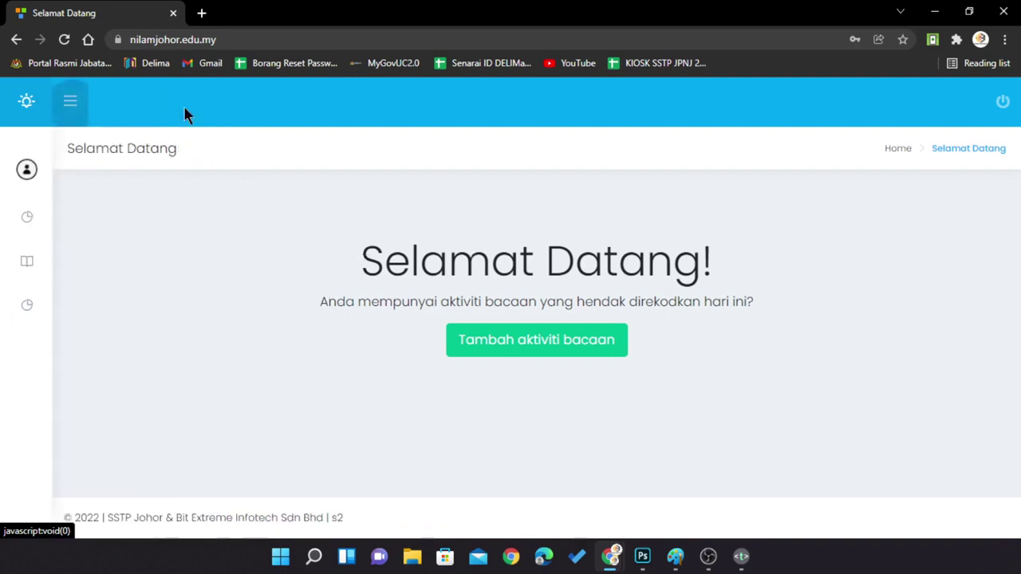
click(69, 115)
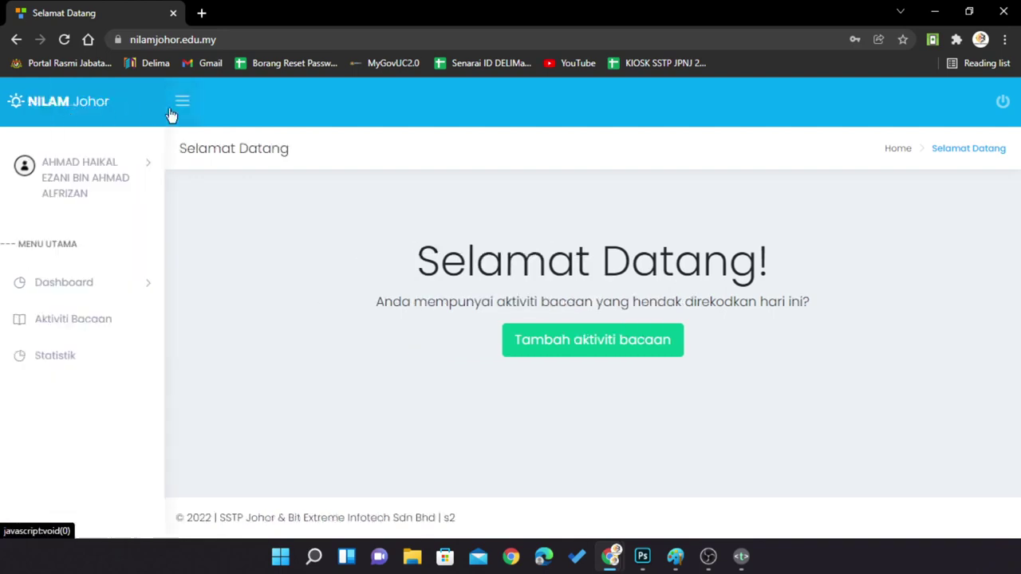
click(180, 107)
click(71, 104)
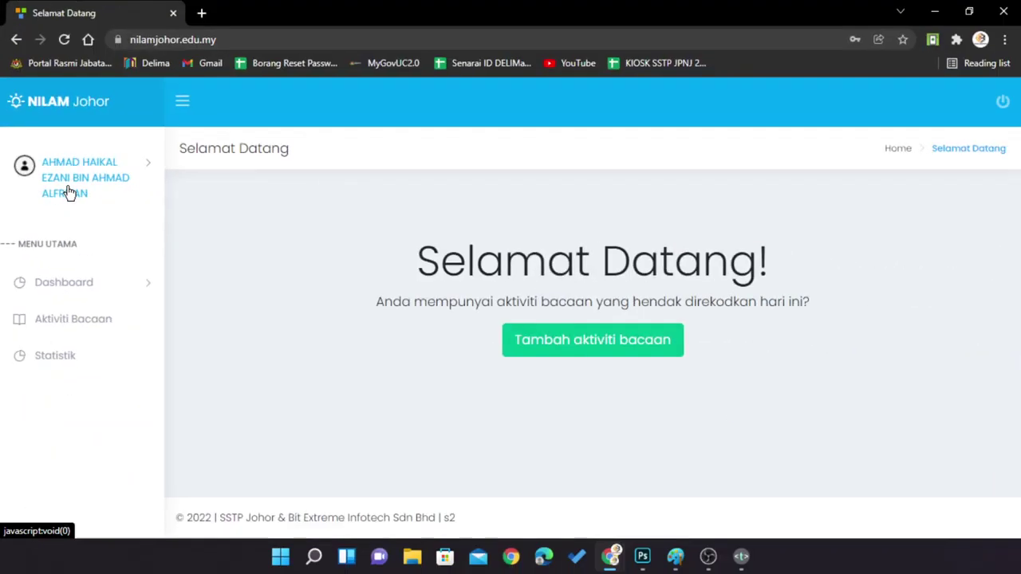
Open the student's Profail page and review the user details and the Senarai Peranan role list.
click(69, 193)
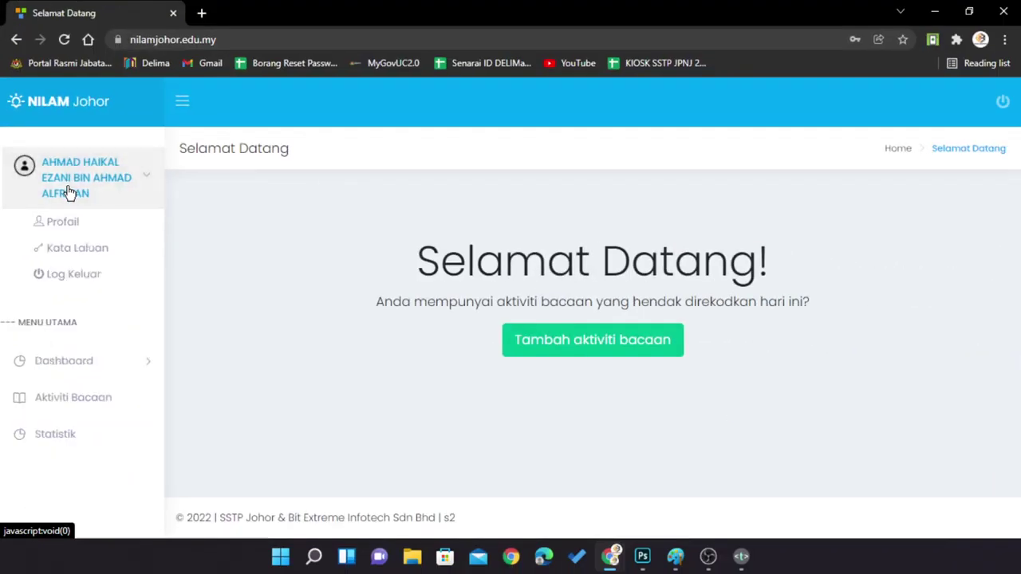
click(70, 230)
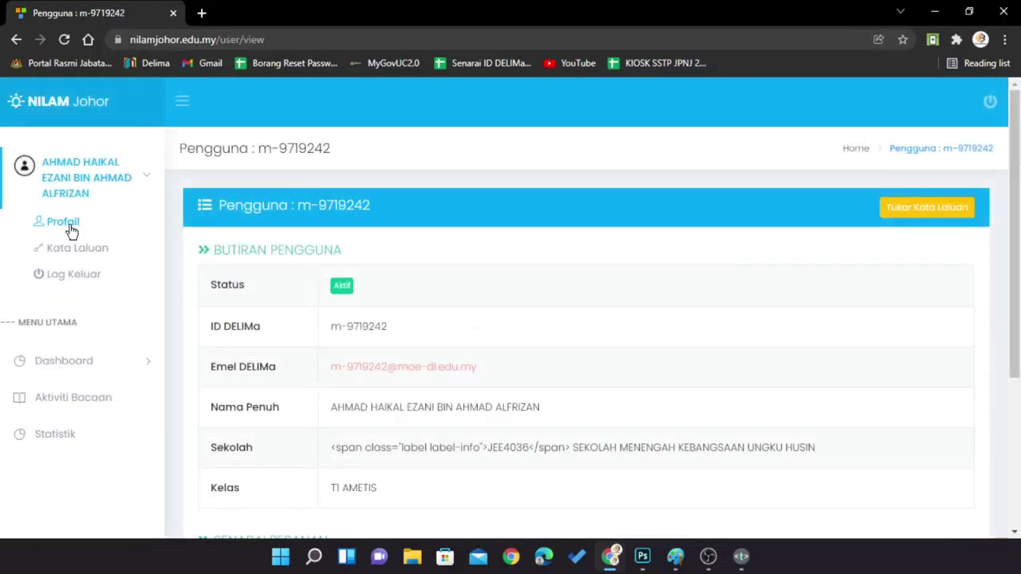
scroll(412, 379, down, 2)
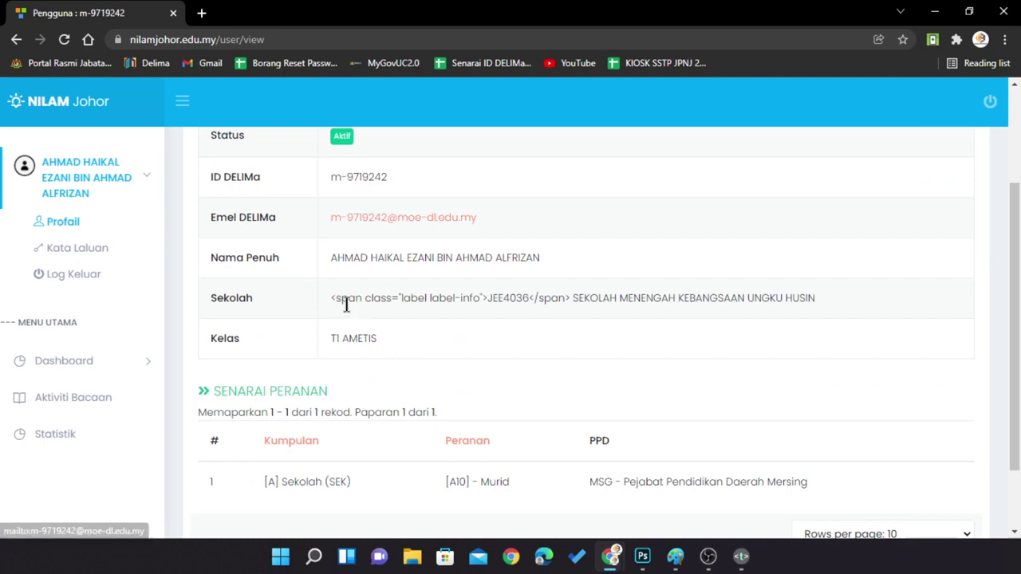
scroll(498, 363, down, 1)
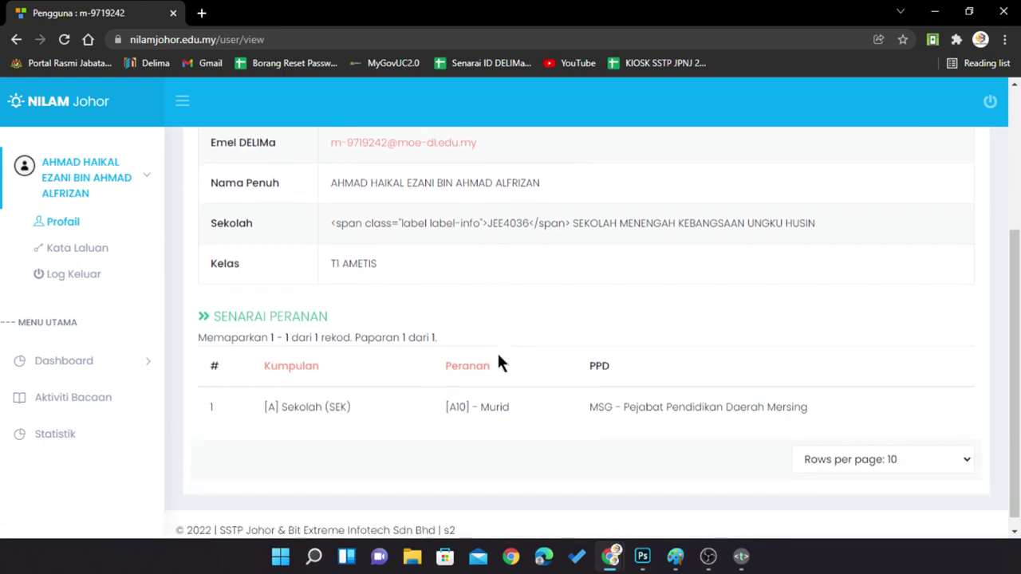
scroll(378, 333, up, 2)
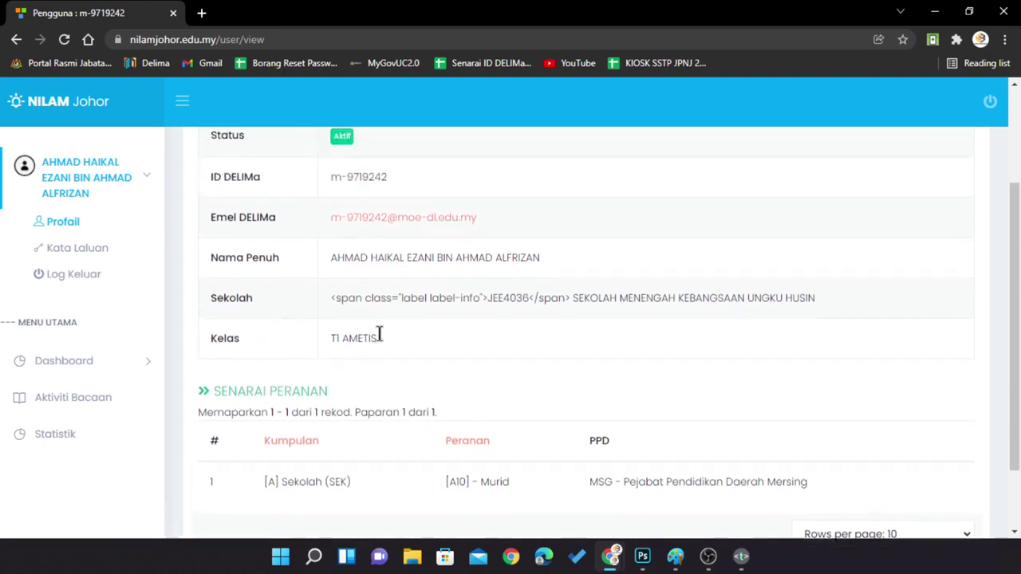
Open the Kata Laluan page and examine the old, new and repeated password fields of the change form without filling them in.
click(78, 252)
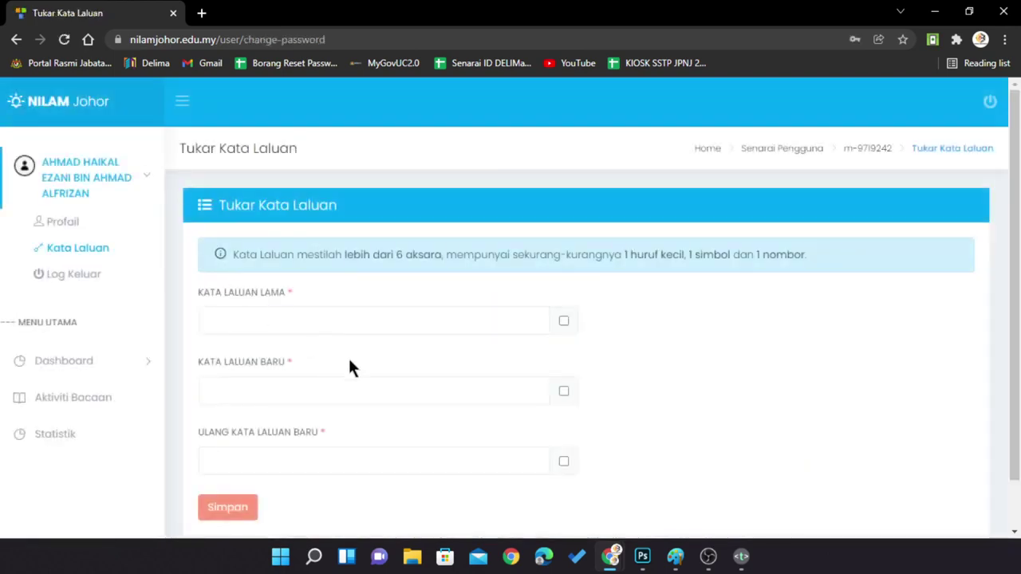
scroll(348, 364, down, 1)
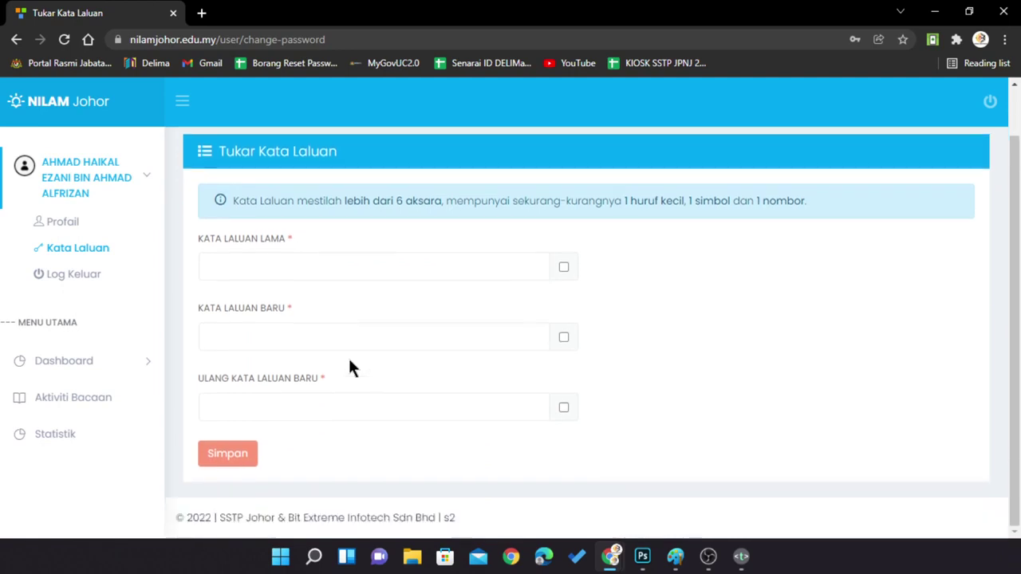
click(277, 274)
click(185, 267)
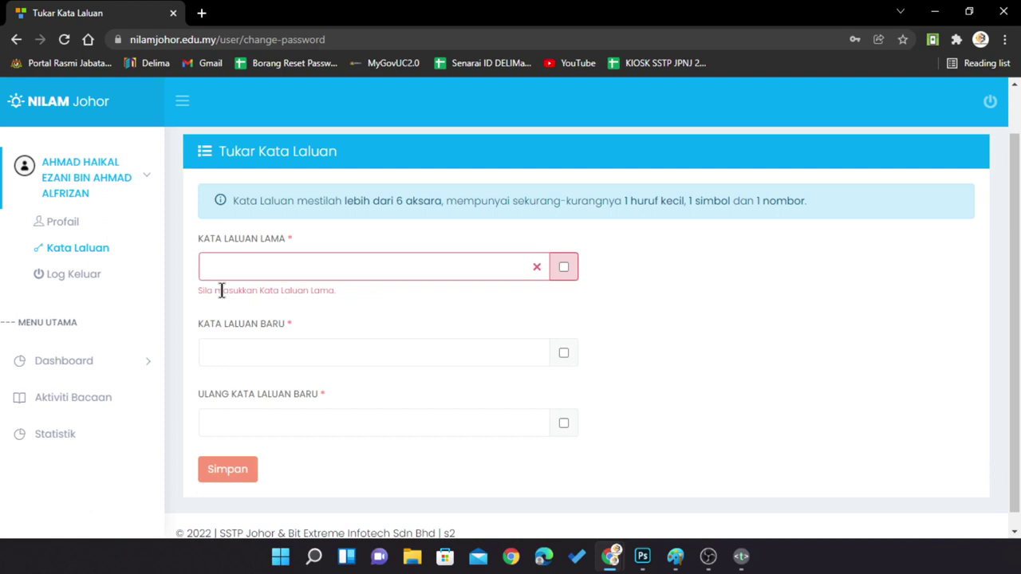
click(251, 354)
click(175, 313)
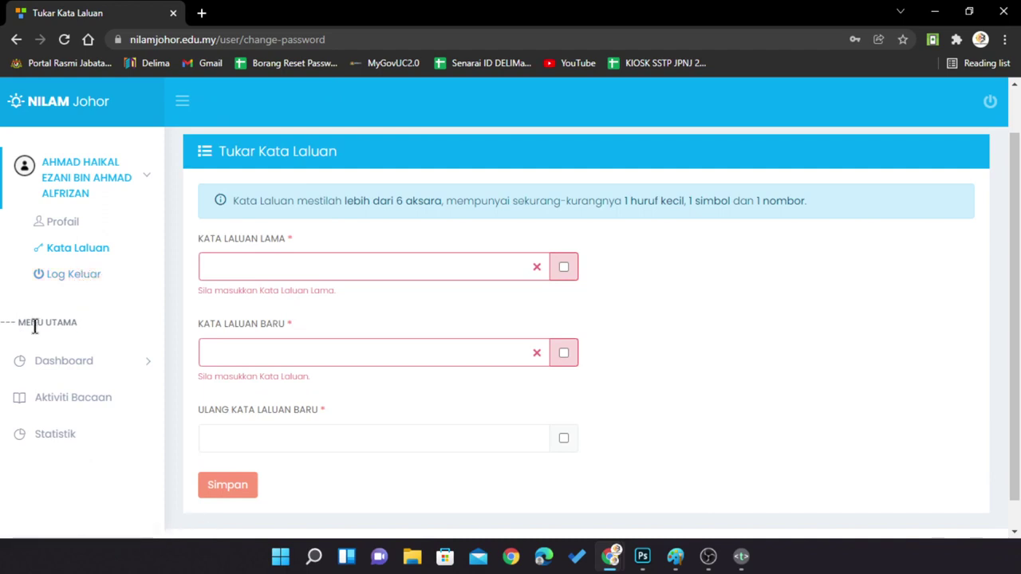
Open the Murid dashboard and look over its activity summaries and monthly activity charts.
click(70, 363)
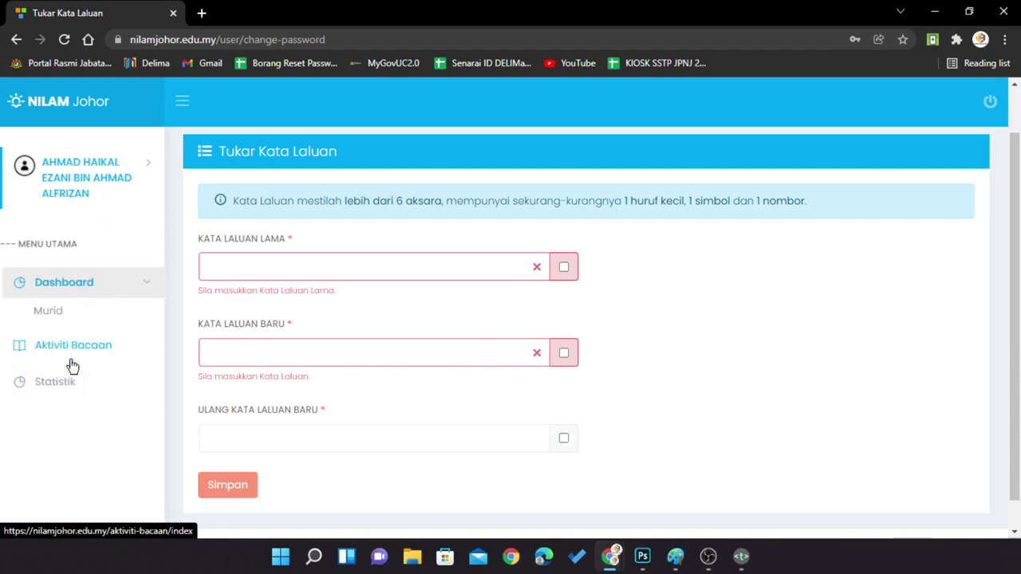
click(61, 317)
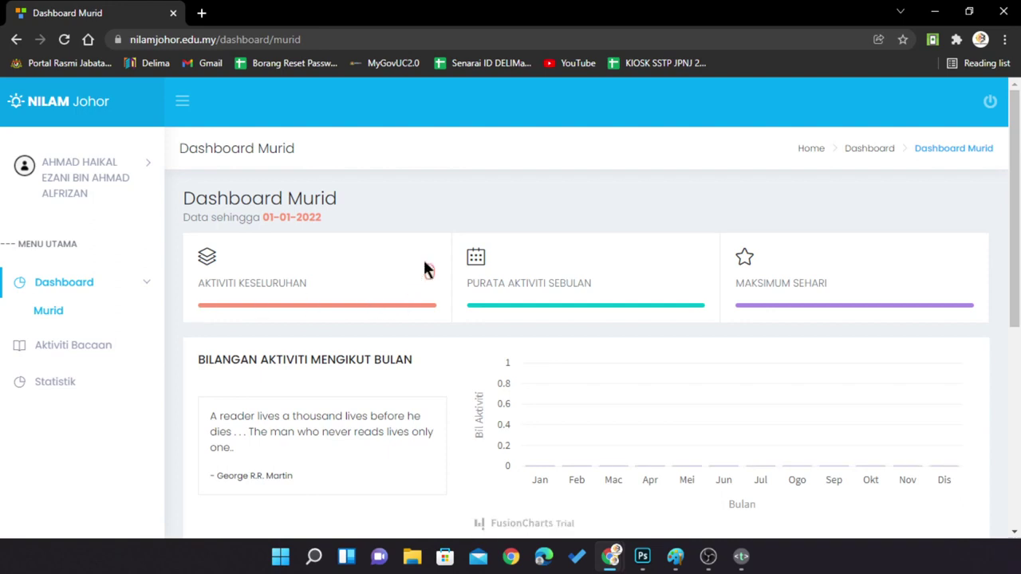
scroll(556, 285, down, 2)
scroll(556, 285, up, 2)
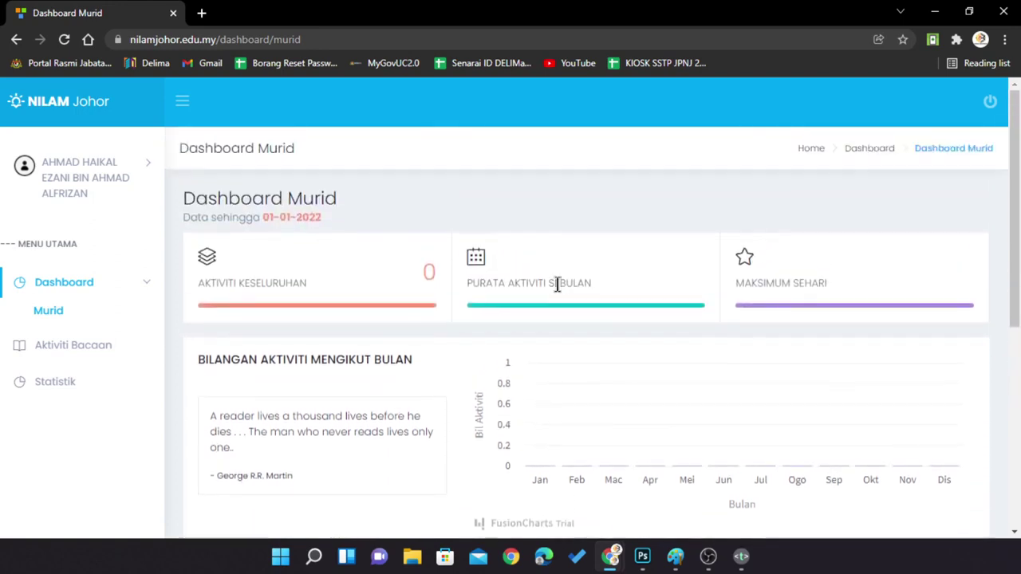
scroll(557, 285, down, 5)
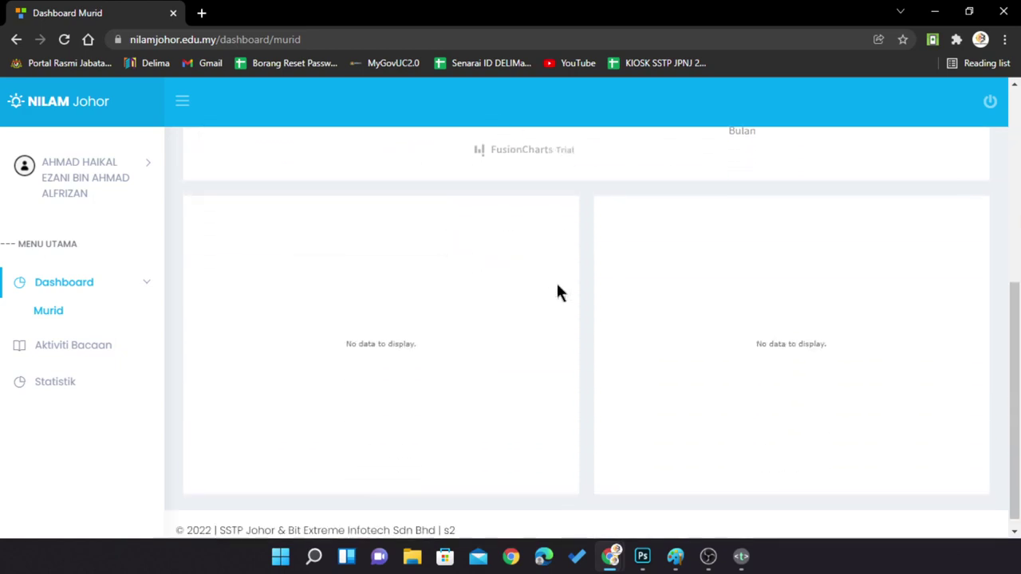
scroll(557, 286, up, 5)
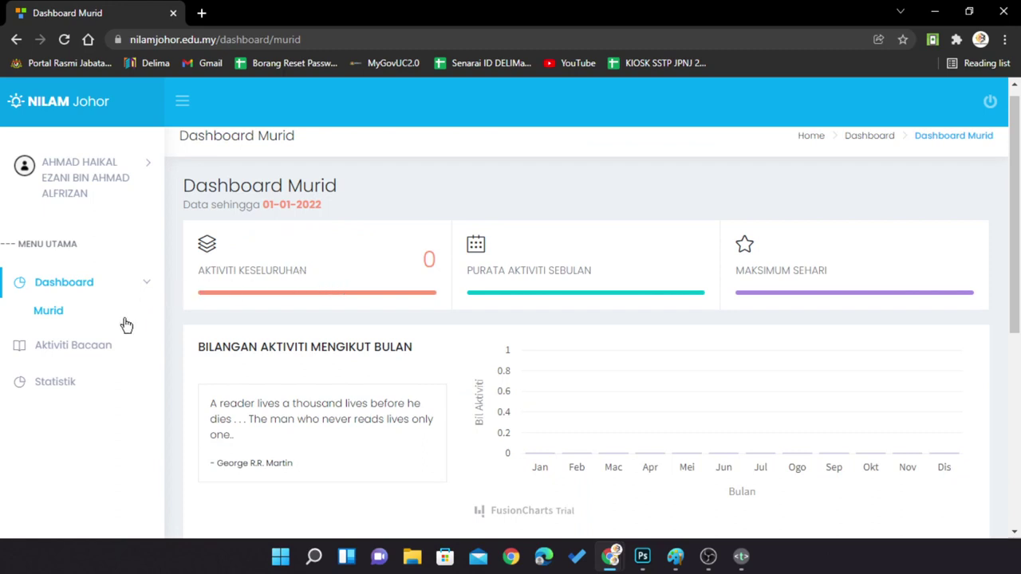
Start a new record in Aktiviti Bacaan and read the Klasifikasi Bahan Bacaan guide.
click(87, 351)
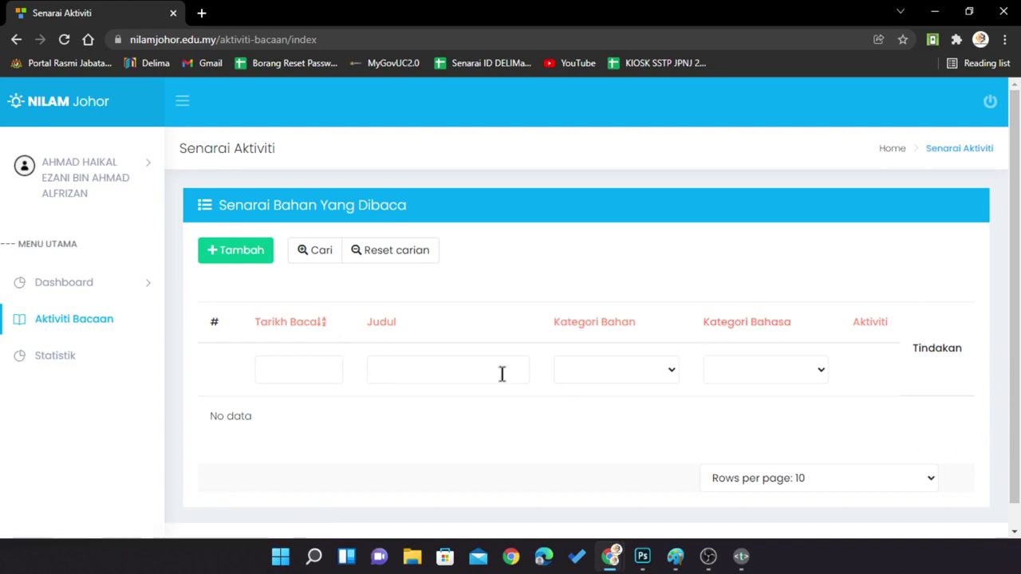
drag(210, 417, 254, 421)
click(243, 256)
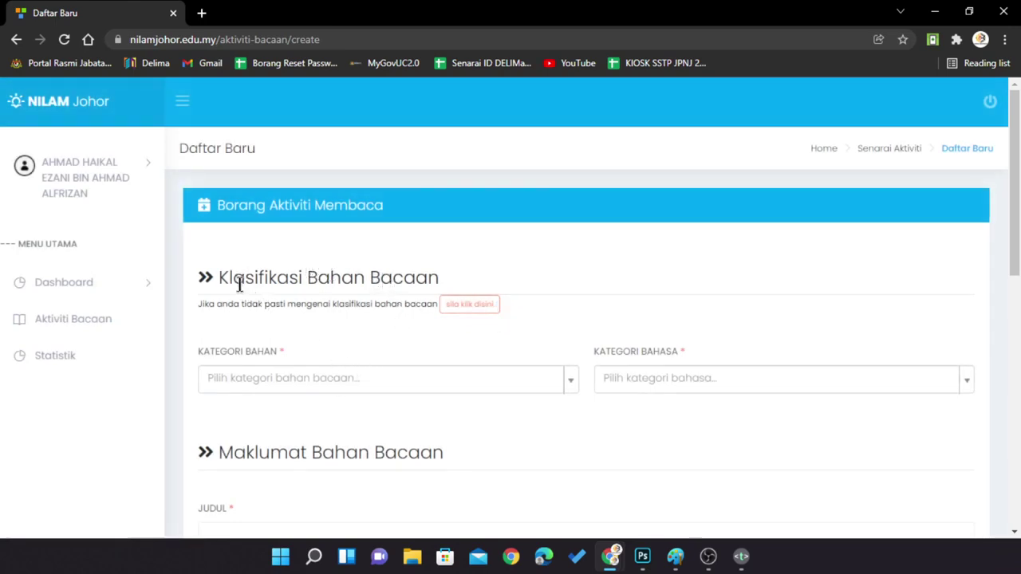
click(467, 313)
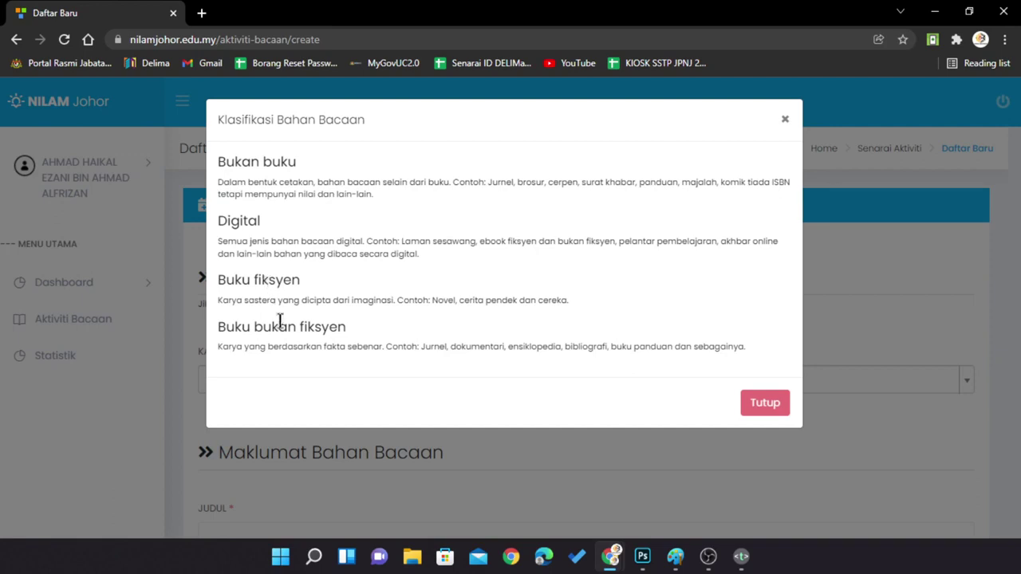
click(756, 403)
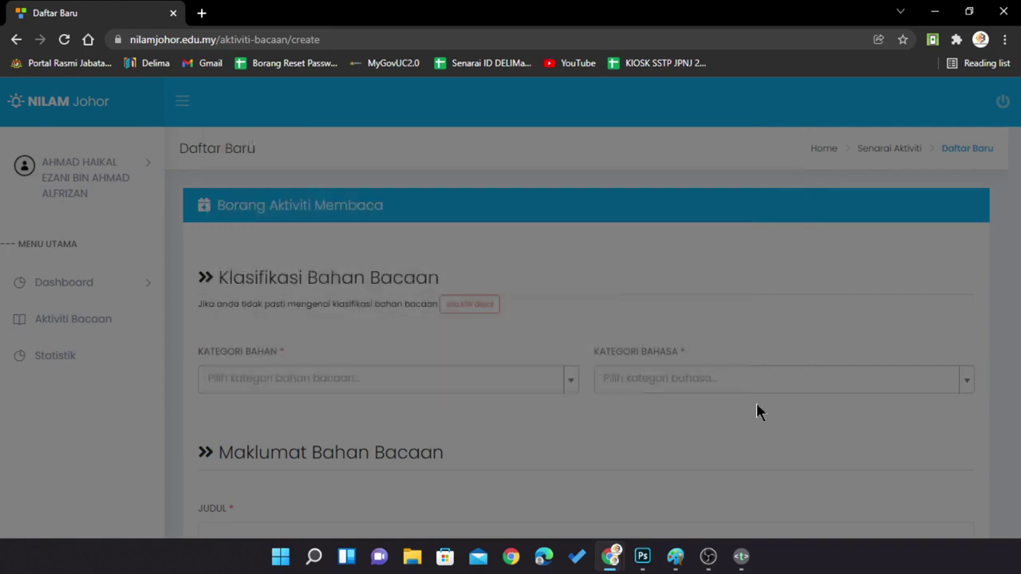
click(388, 375)
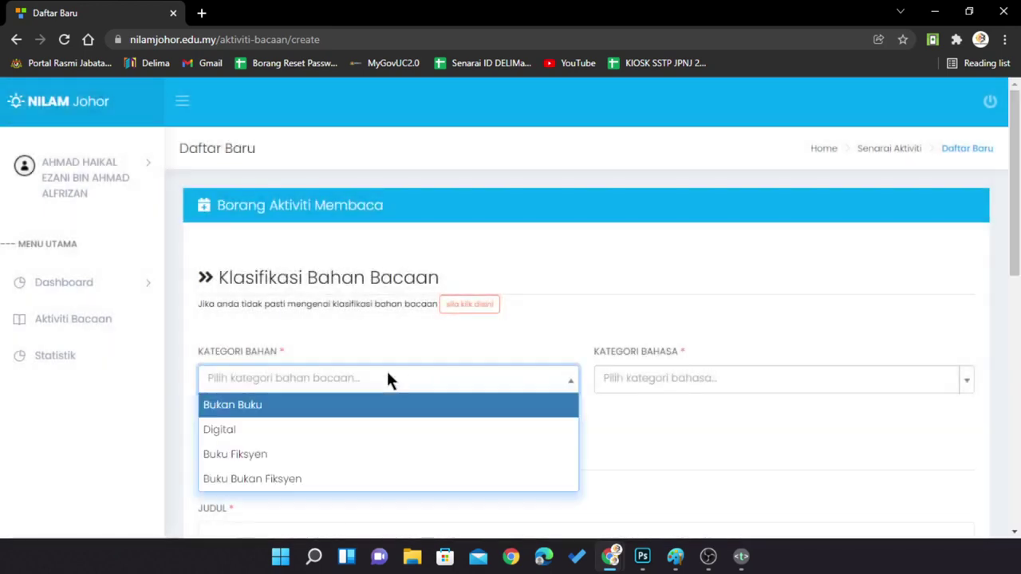
click(317, 429)
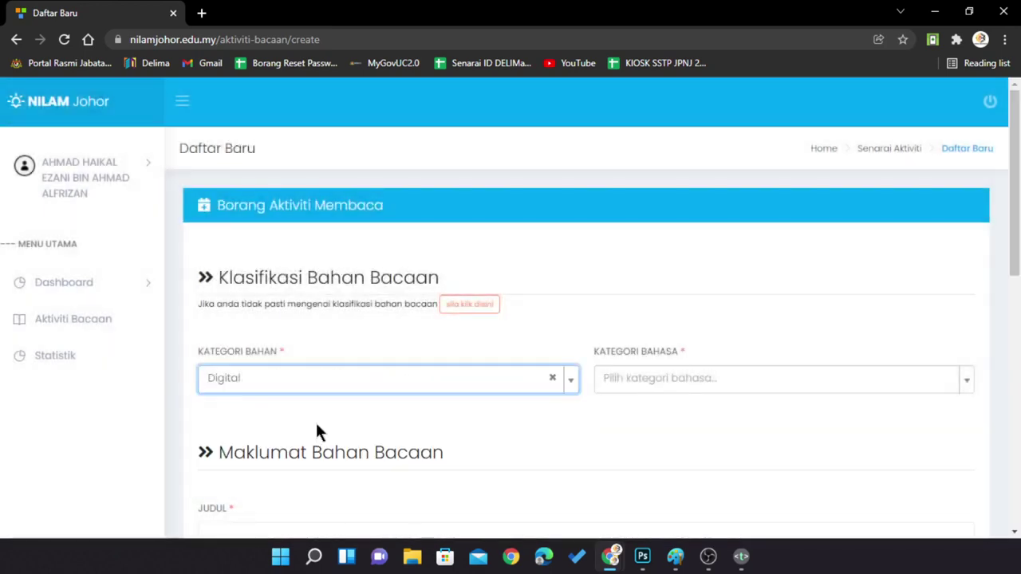
click(552, 378)
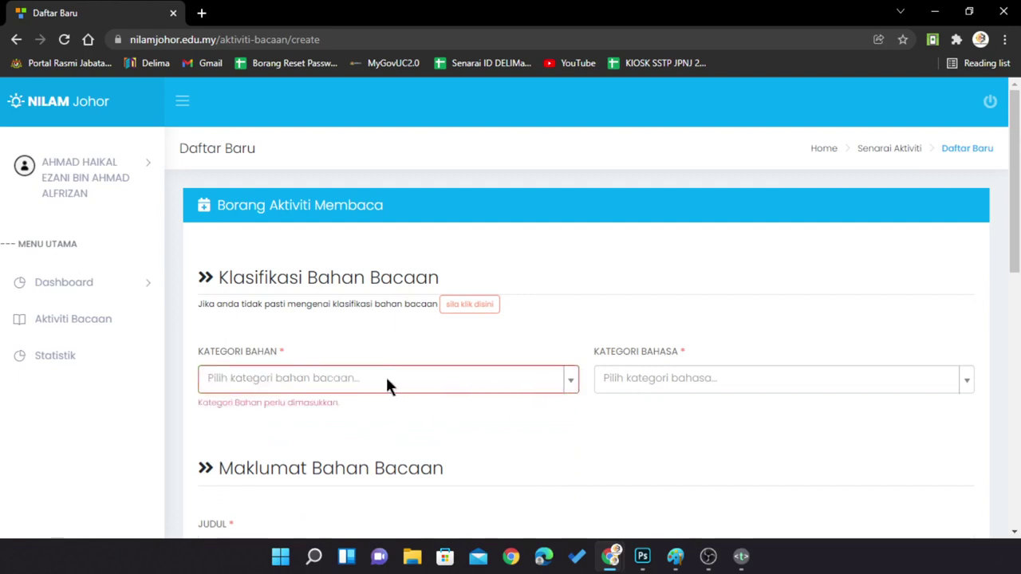
Set Kategori Bahan to Digital and Kategori Bahasa to Bahasa Melayu.
click(573, 382)
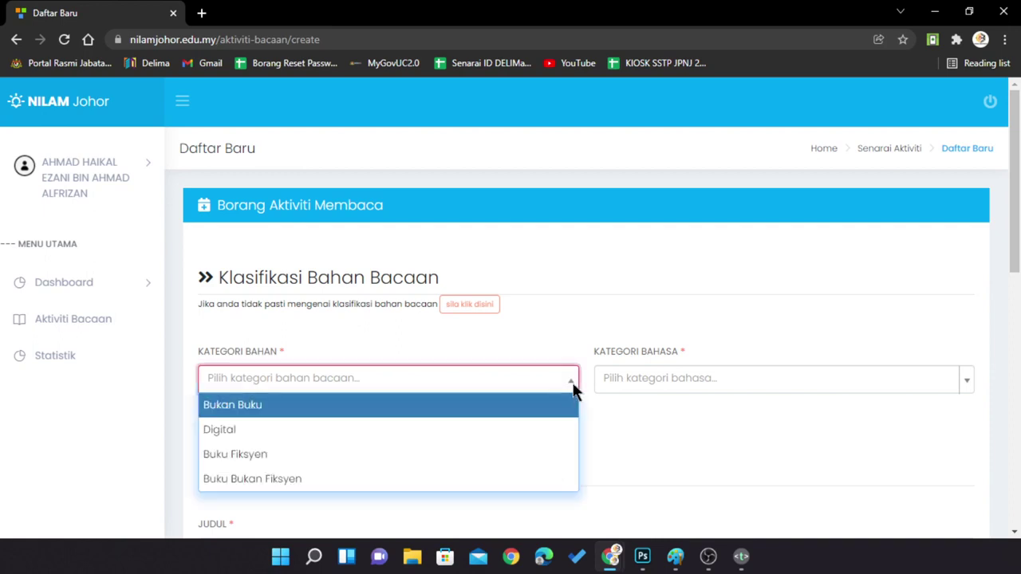
click(449, 430)
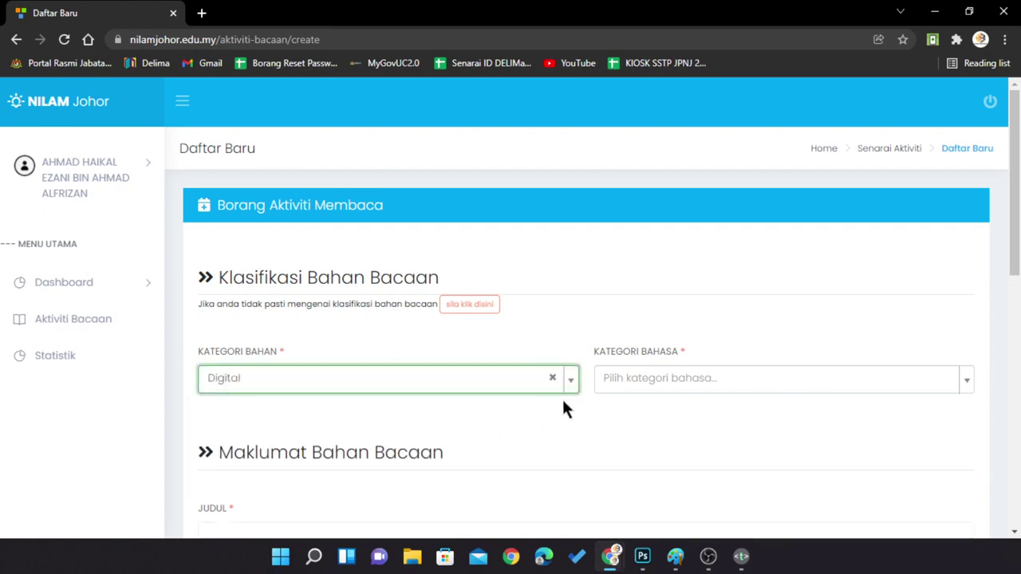
click(637, 382)
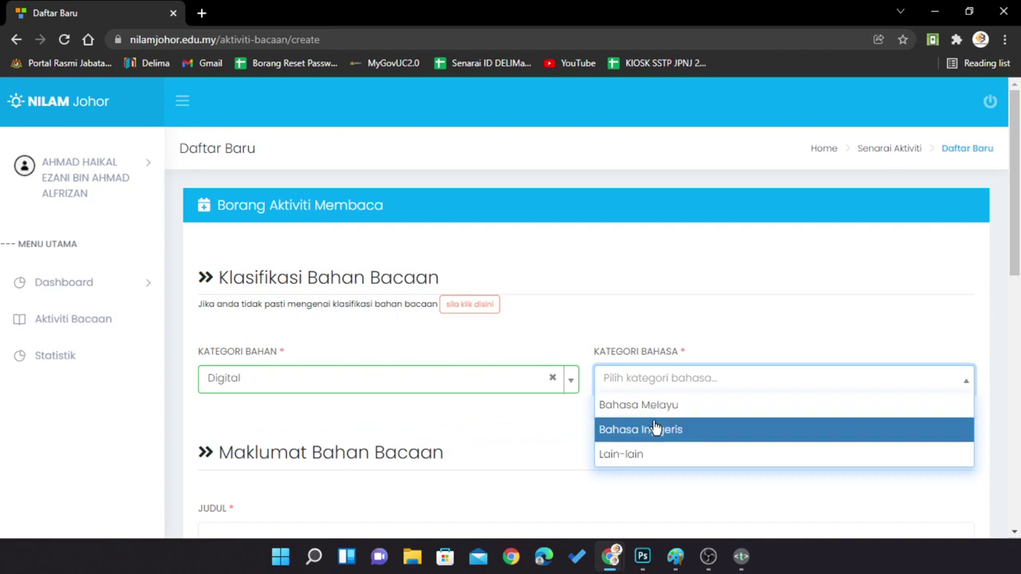
click(656, 416)
Enter MANUAL MODUL NILAM JOHOR 2022 as the Judul of the reading material.
scroll(470, 400, down, 2)
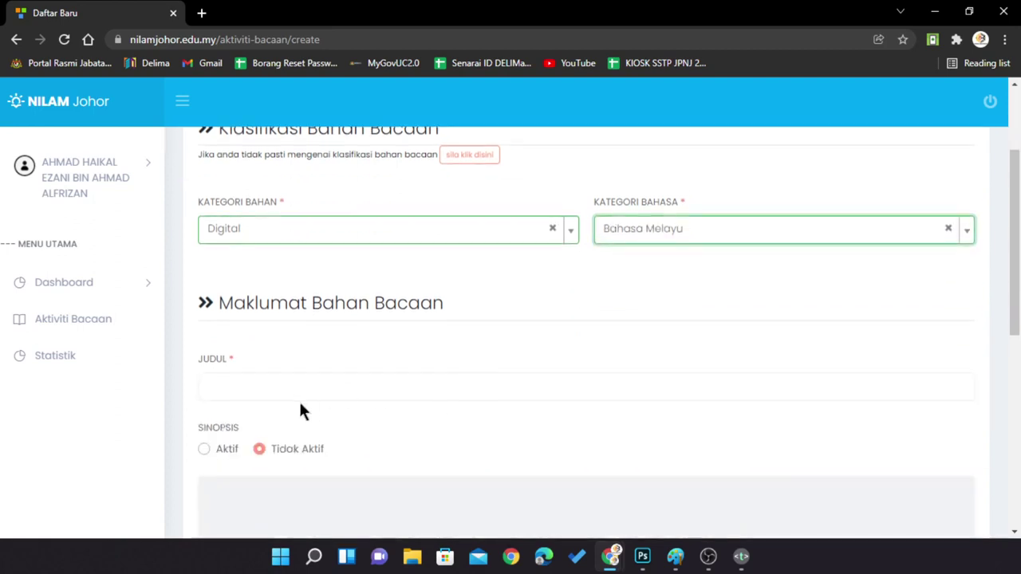
click(296, 387)
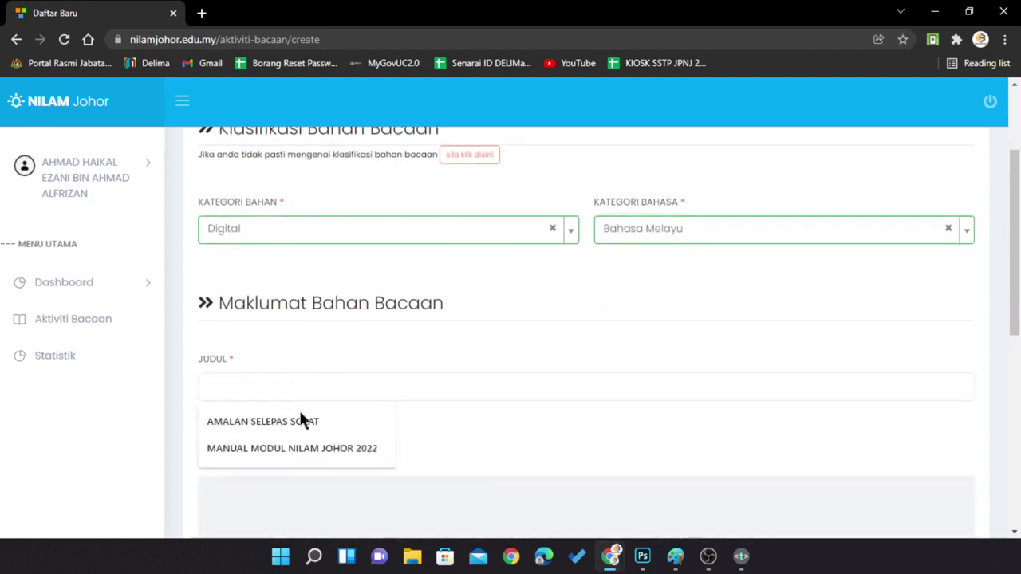
click(313, 448)
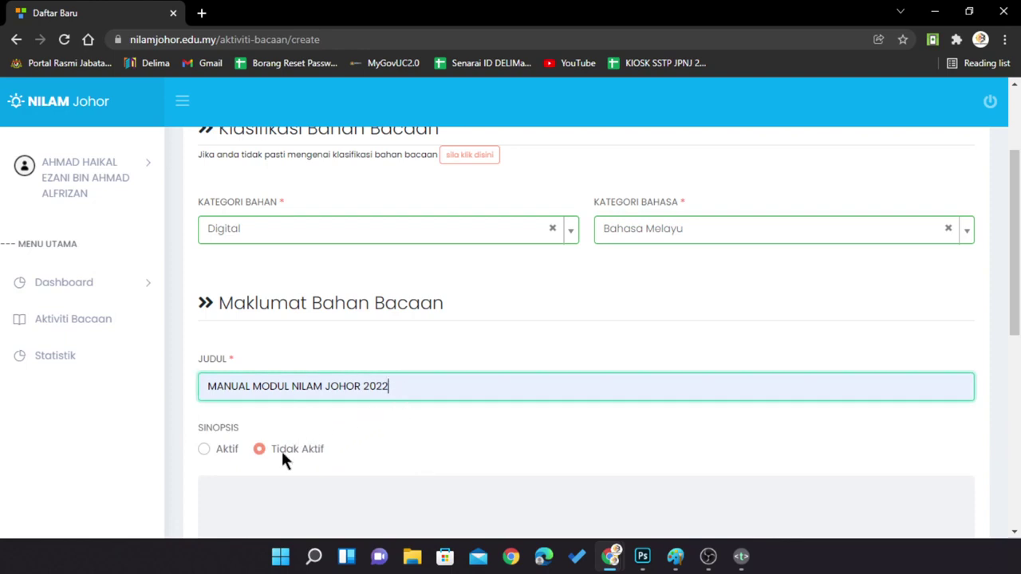
Switch the Sinopsis option to Aktif and back to Tidak Aktif.
click(260, 448)
scroll(278, 424, down, 1)
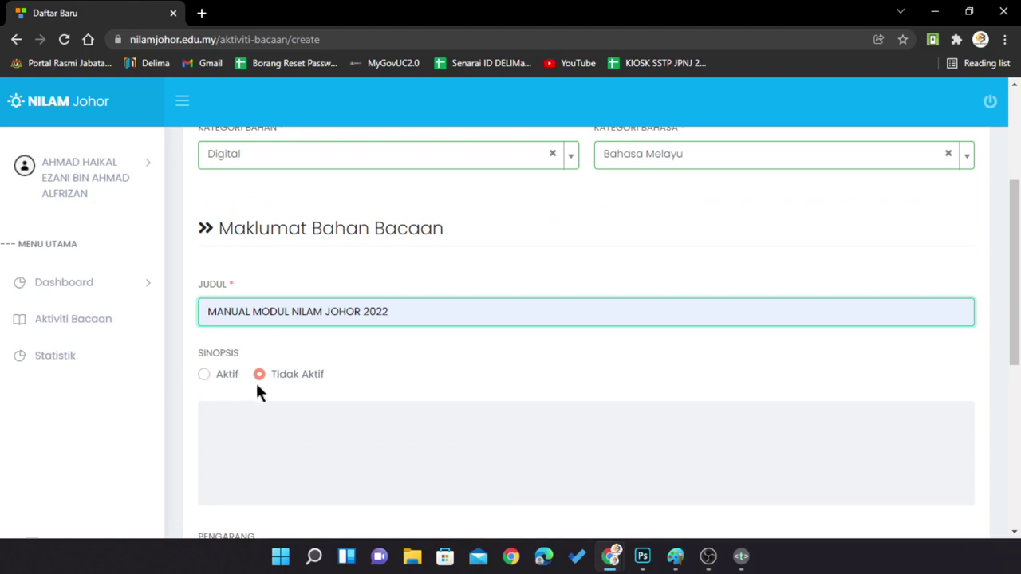
scroll(286, 415, down, 1)
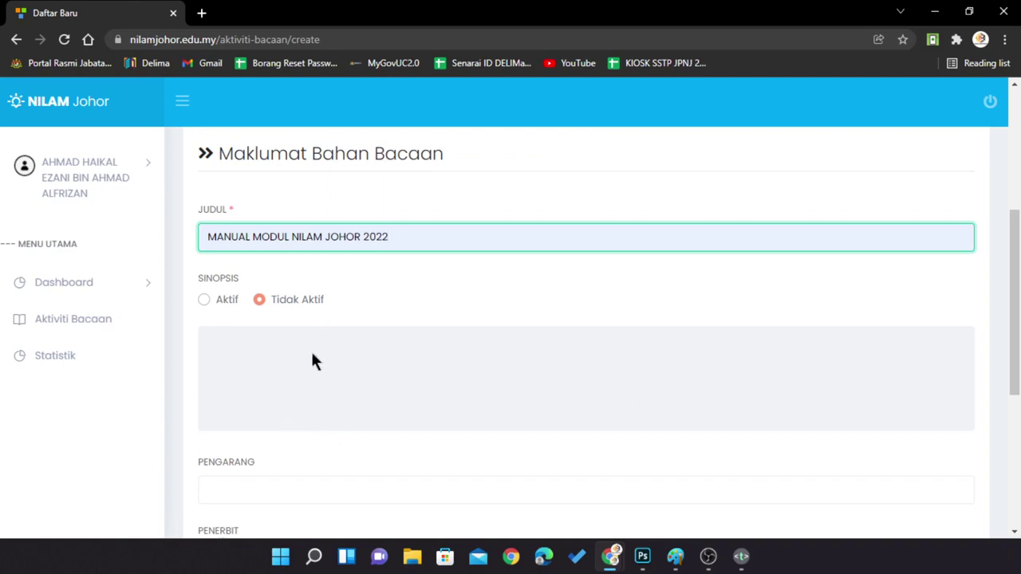
click(203, 299)
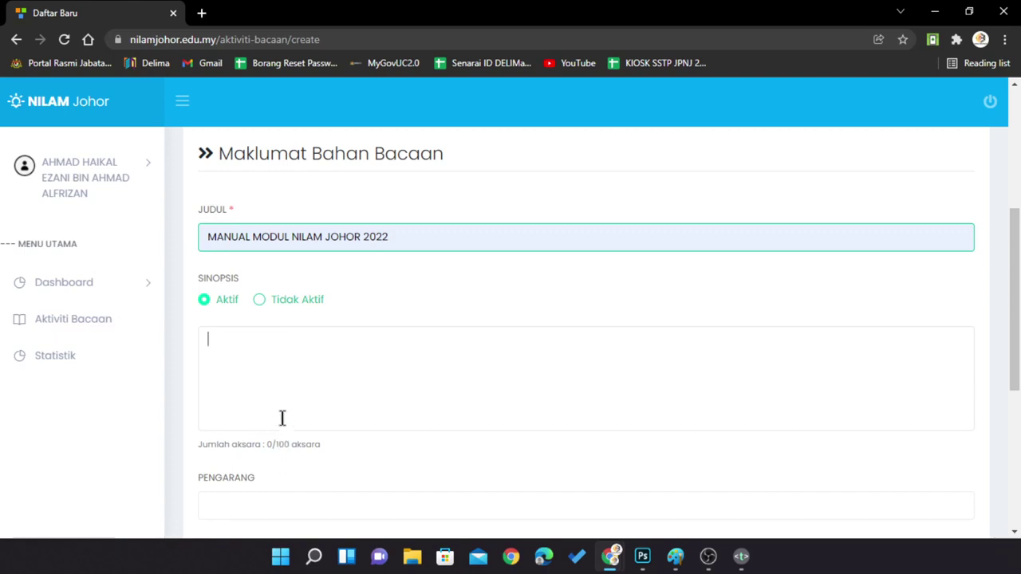
click(260, 300)
Fill in the author's full name as Pengarang and SSTP JPN JOHOR as Penerbit.
scroll(286, 391, down, 2)
click(257, 339)
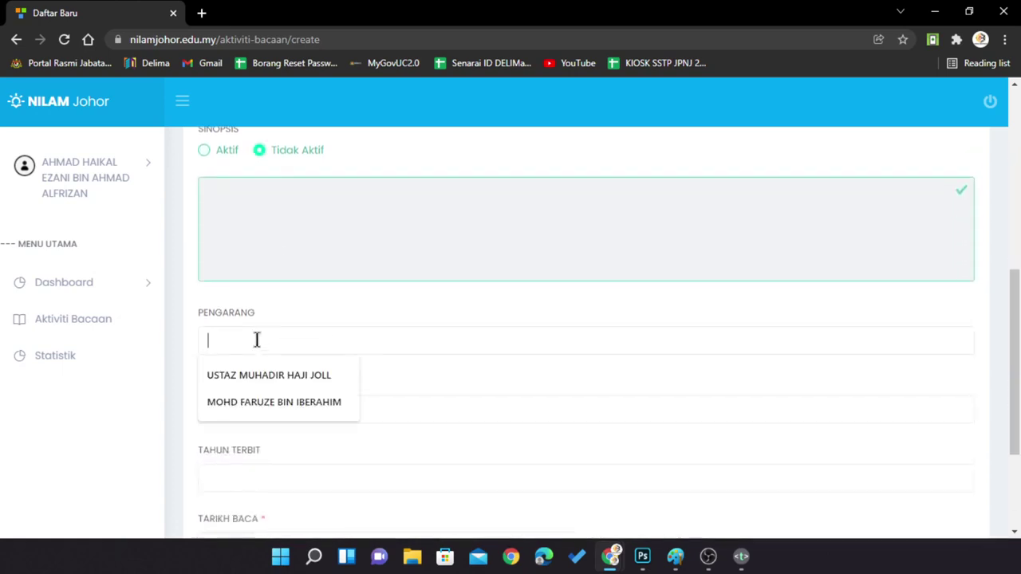
click(264, 401)
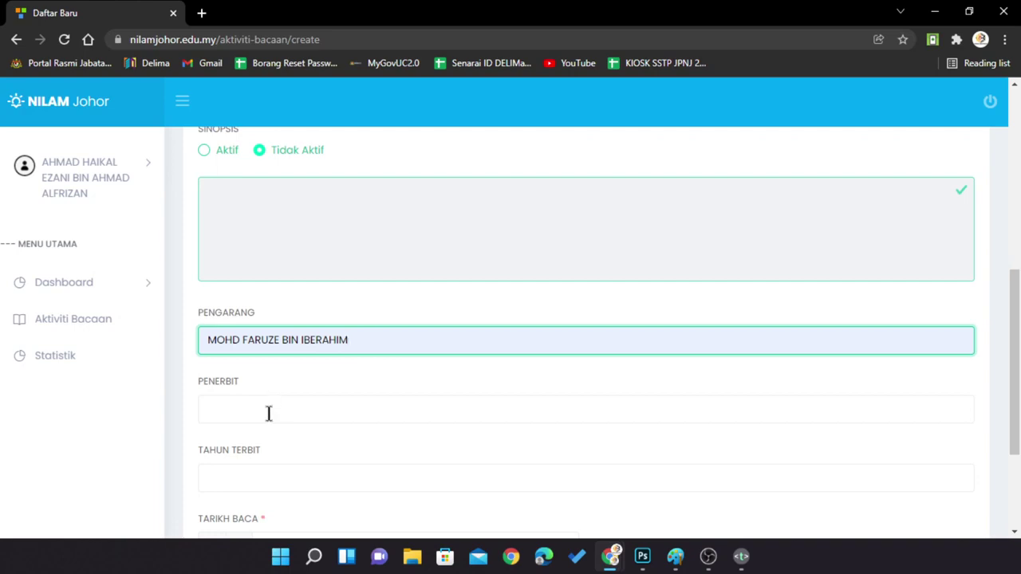
click(269, 412)
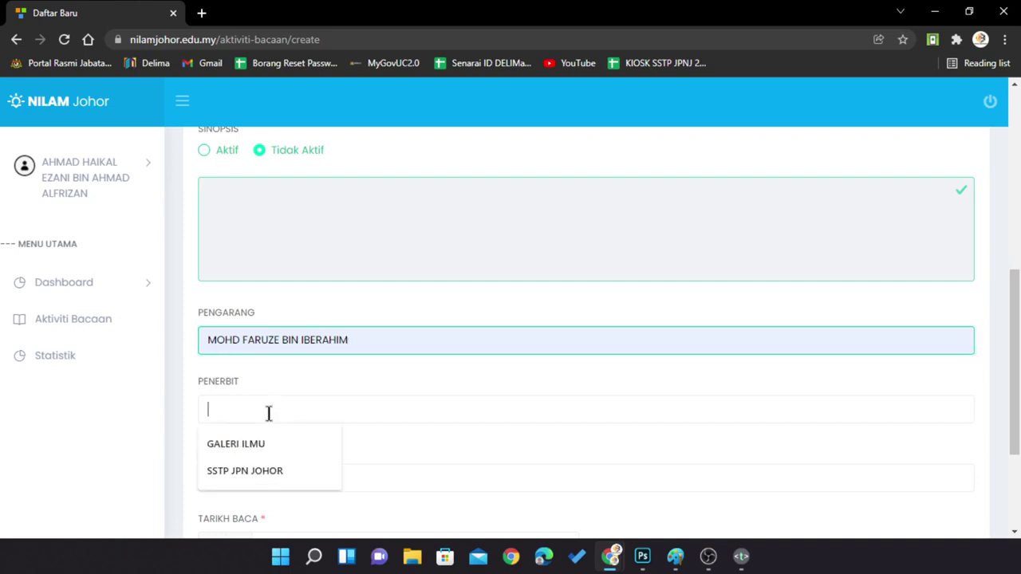
click(263, 473)
Set Tahun Terbit to 2022 and choose 01-01-2022 as the Tarikh Baca.
scroll(273, 463, down, 2)
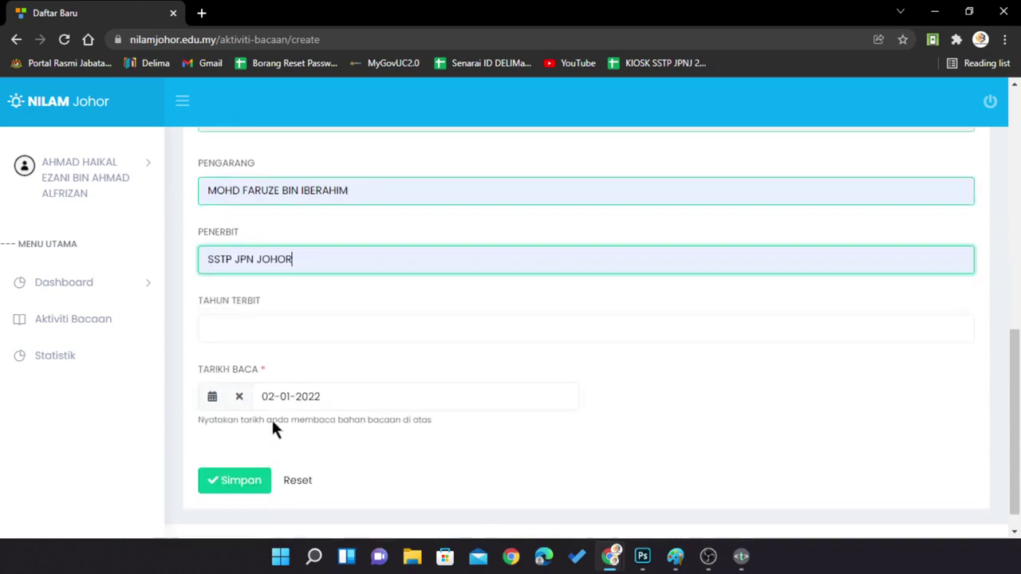
click(261, 330)
click(236, 389)
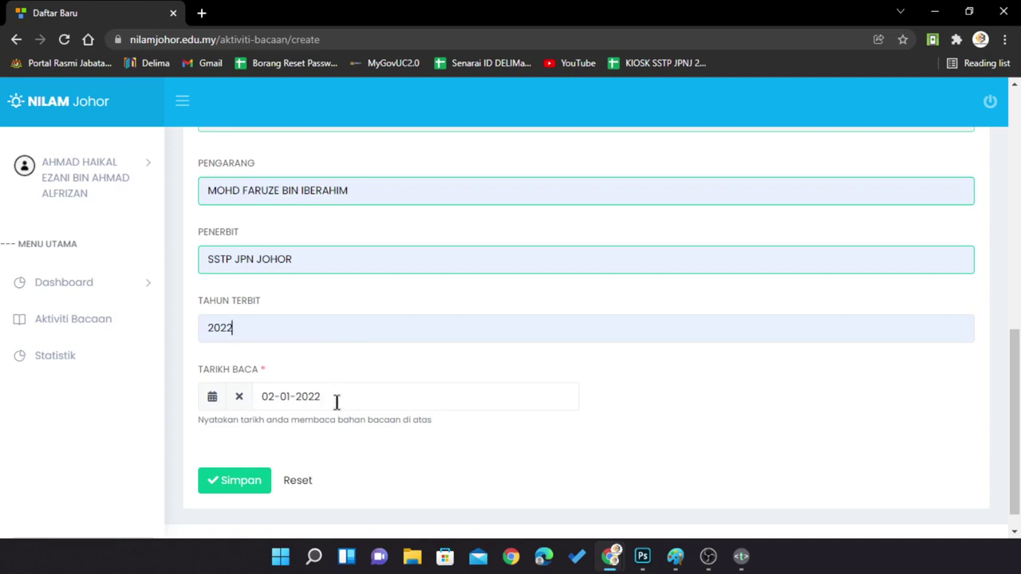
click(214, 399)
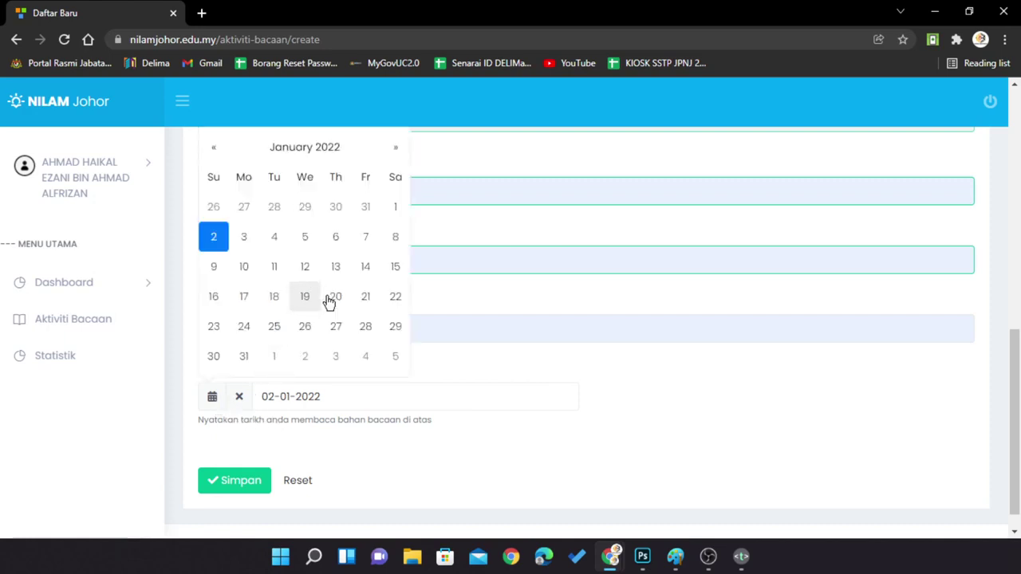
click(395, 209)
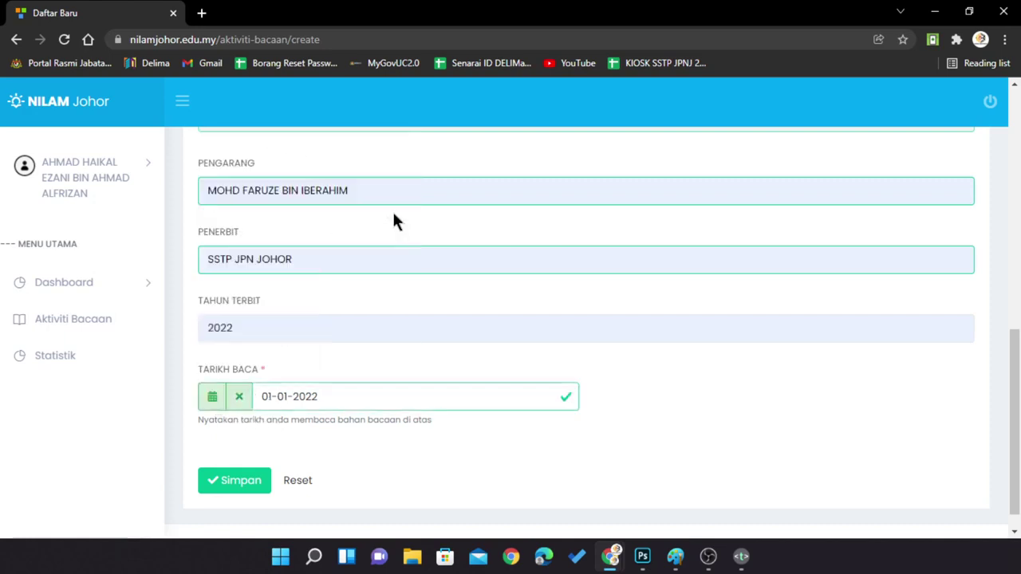
click(339, 398)
click(488, 357)
Check the filled-in reading activity form from the classification fields down to the reading date.
scroll(311, 381, up, 6)
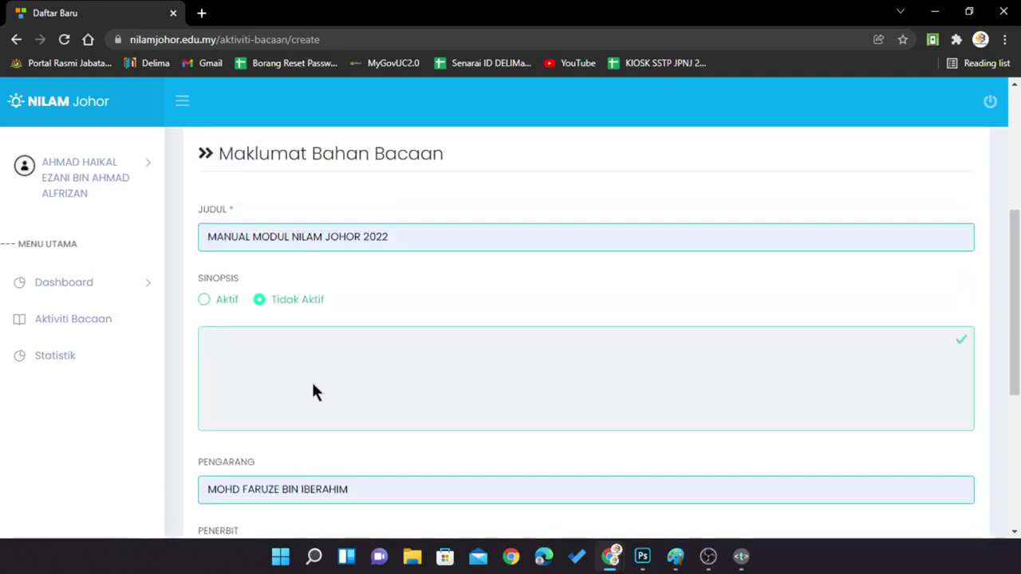
scroll(312, 382, down, 6)
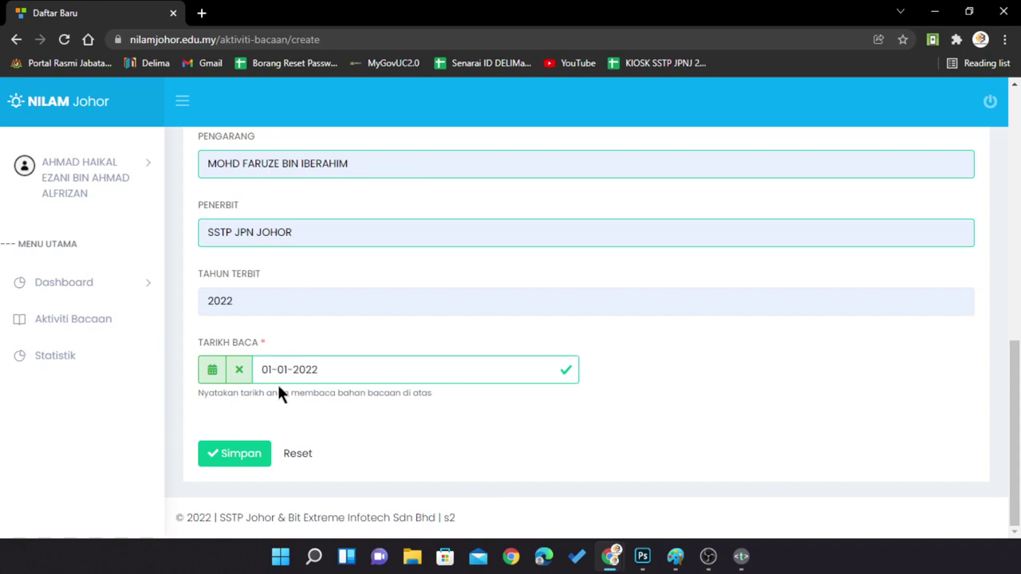
scroll(278, 392, up, 4)
scroll(278, 391, up, 3)
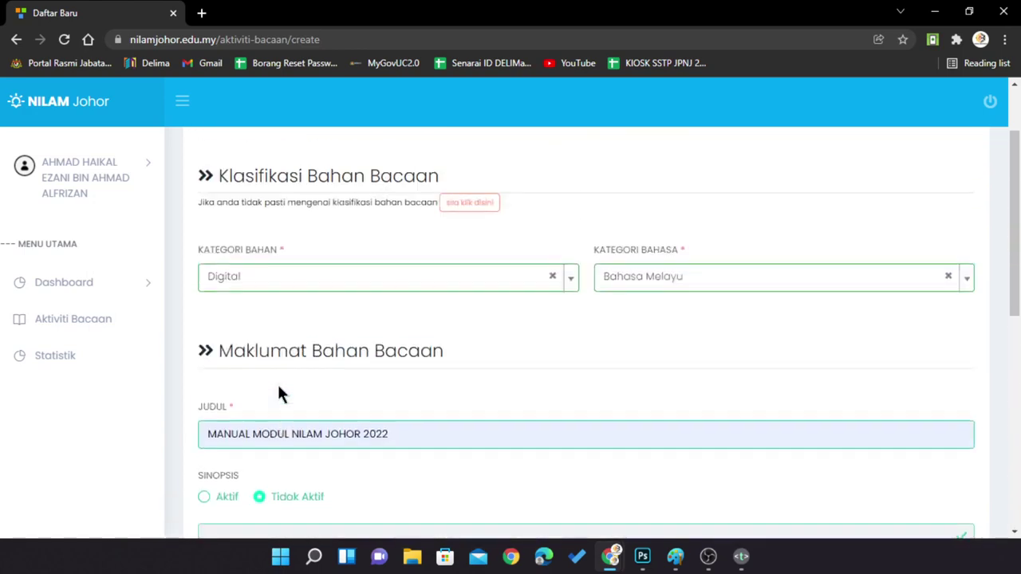
Save the completed reading activity form as a new record.
scroll(278, 391, down, 3)
scroll(277, 382, down, 1)
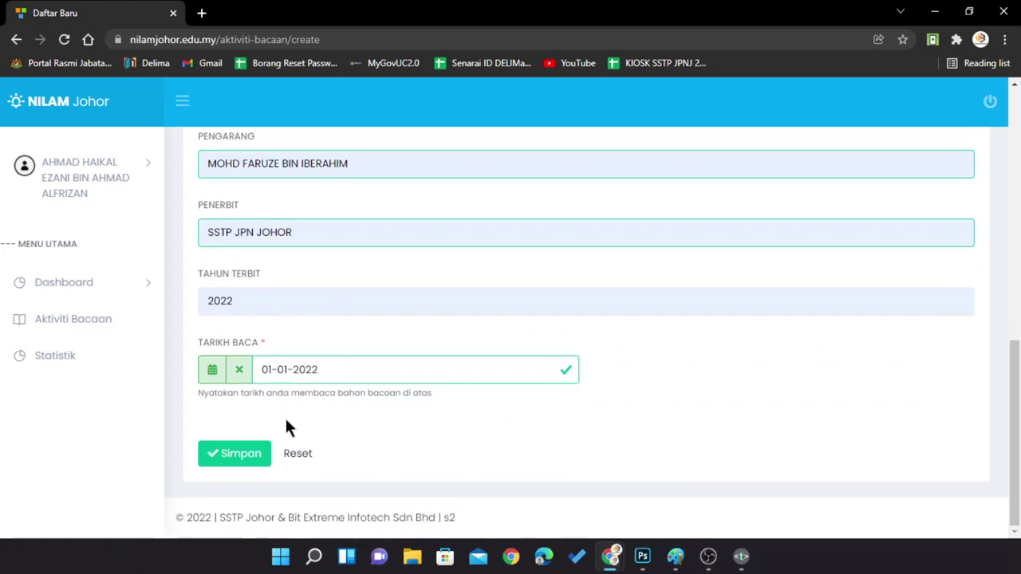
click(252, 461)
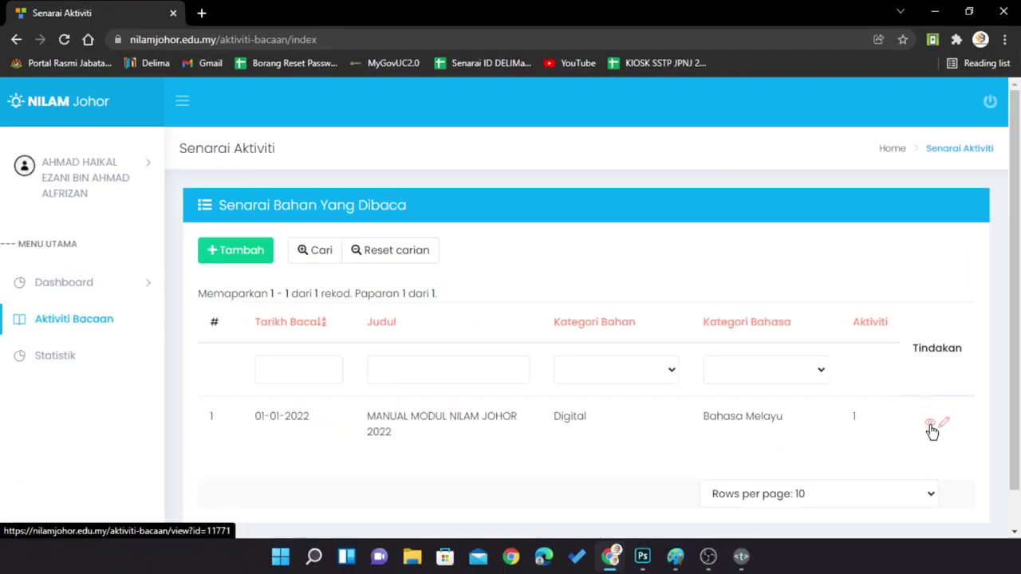
View the full details of the MANUAL MODUL NILAM JOHOR 2022 record, from Tarikh Baca down to Tahun Terbit.
click(931, 427)
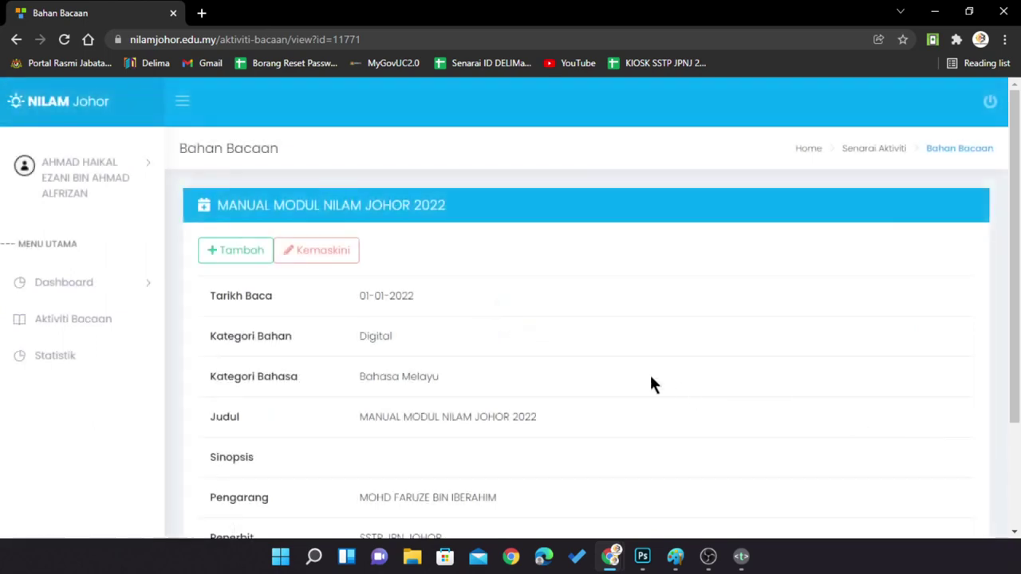
scroll(488, 358, down, 1)
scroll(488, 357, down, 2)
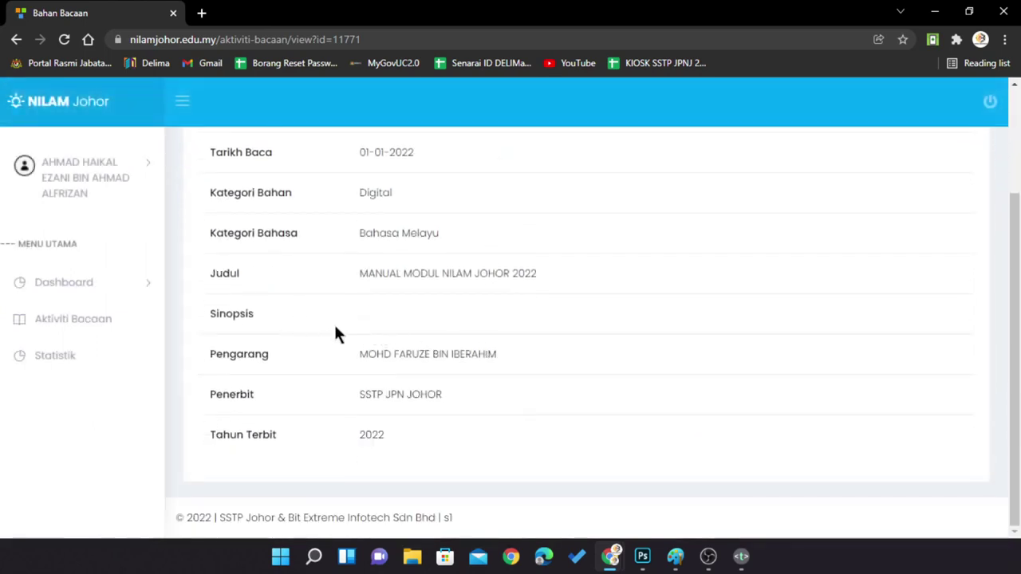
scroll(336, 328, up, 1)
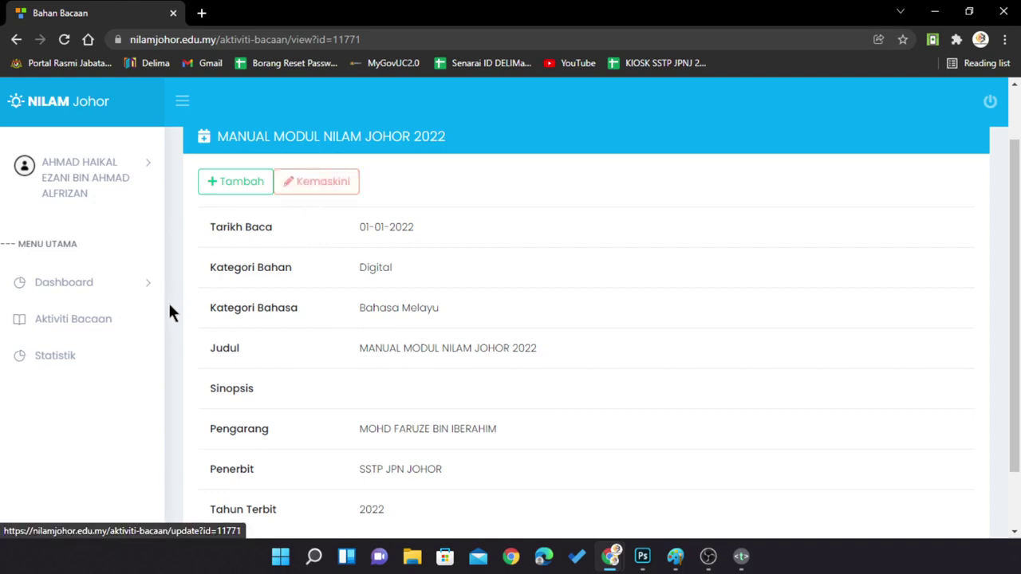
Open the MANUAL MODUL NILAM JOHOR 2022 record for editing from the Aktiviti Bacaan list and change Kategori Bahan to Buku Fiksyen.
click(72, 319)
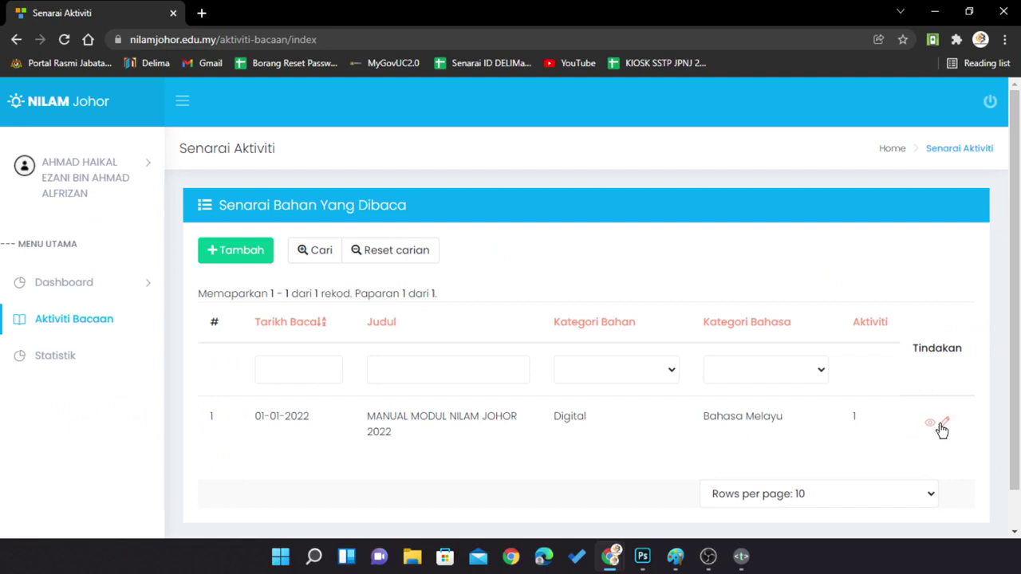
click(874, 427)
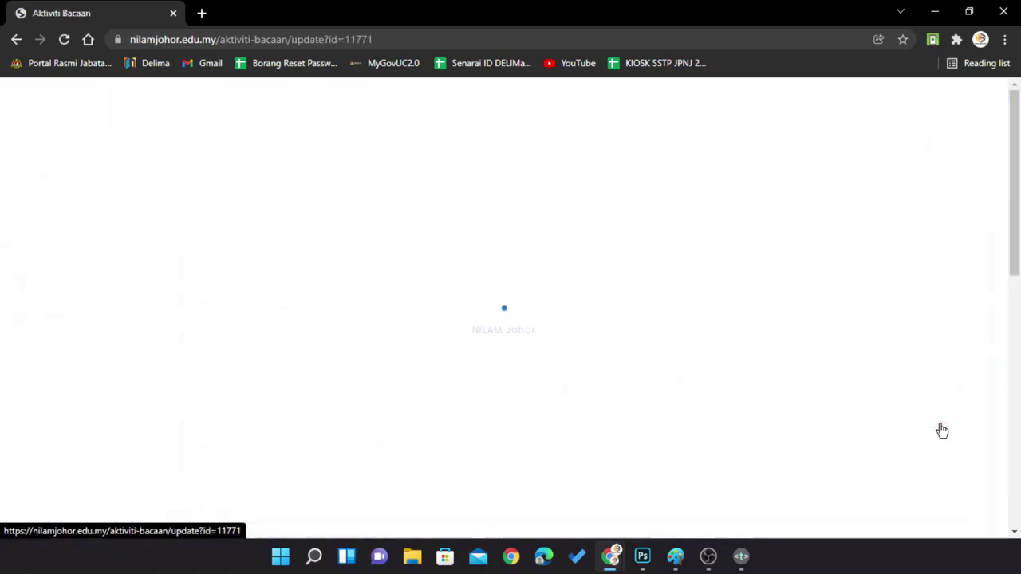
scroll(459, 358, down, 1)
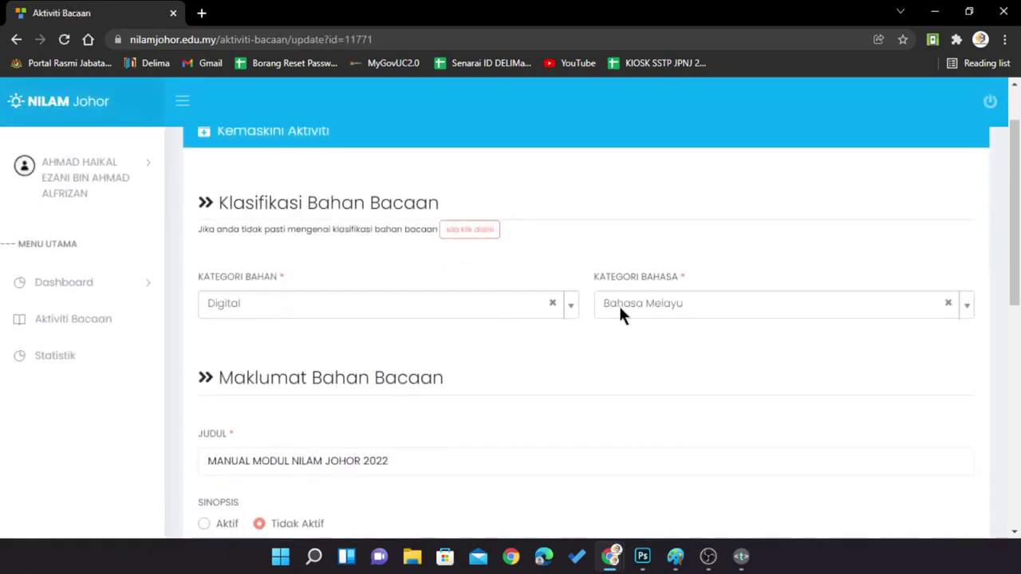
click(533, 303)
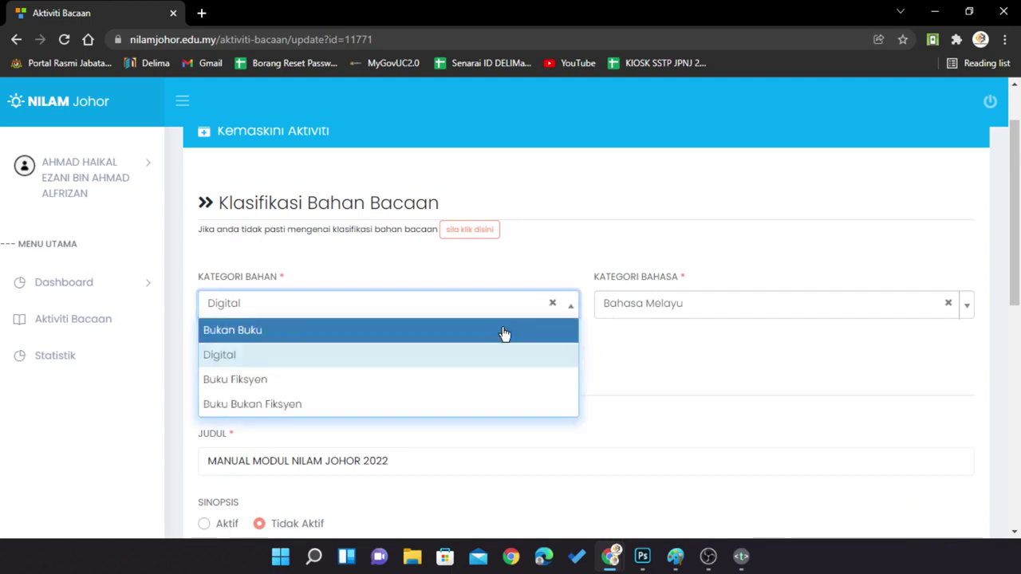
click(493, 379)
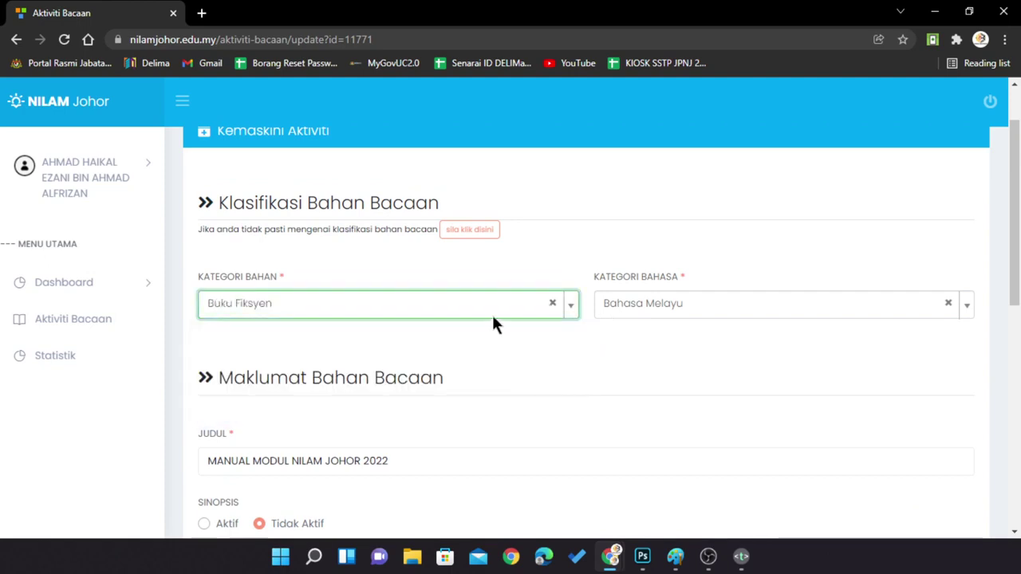
Set Sinopsis to Aktif and enter "Modul khas edisi murid" as the synopsis.
scroll(558, 363, down, 2)
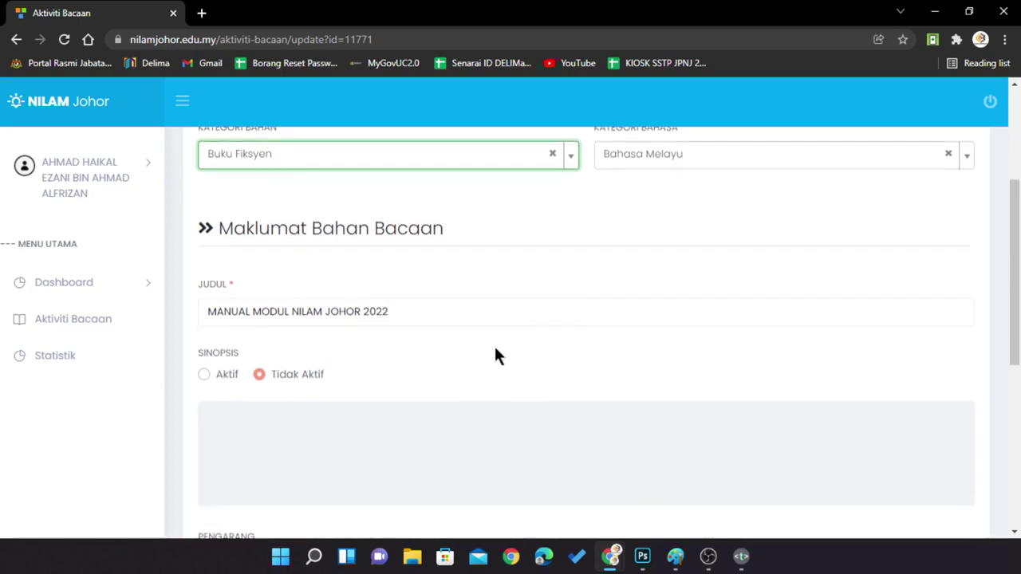
click(205, 373)
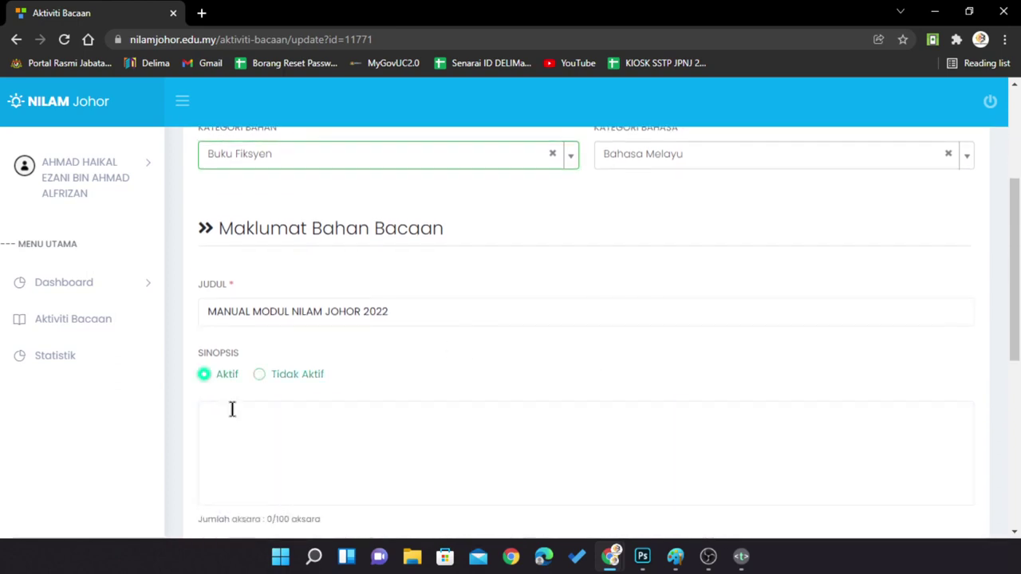
text(modu)
key(BackSpace)
key(BackSpace)
key(BackSpace)
key(BackSpace)
text(modu)
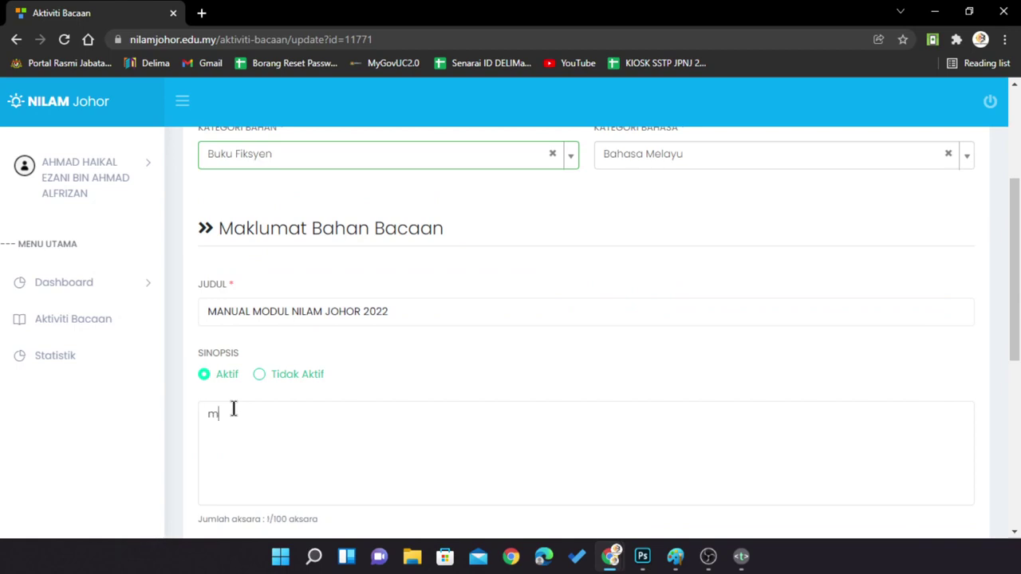
key(BackSpace)
key(BackSpace)
key(BackSpace)
key(BackSpace)
text(Modul )
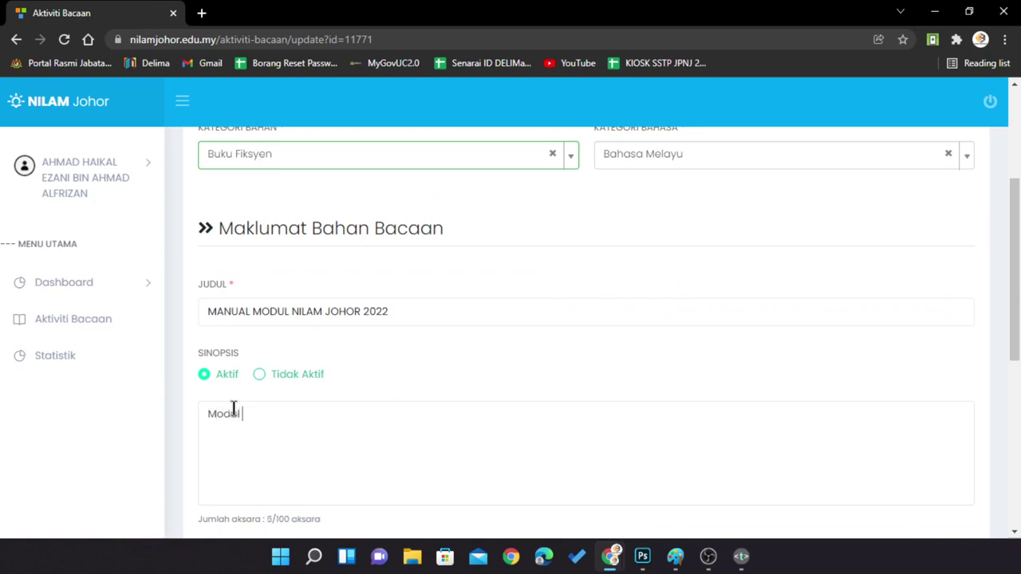
text(khas ed)
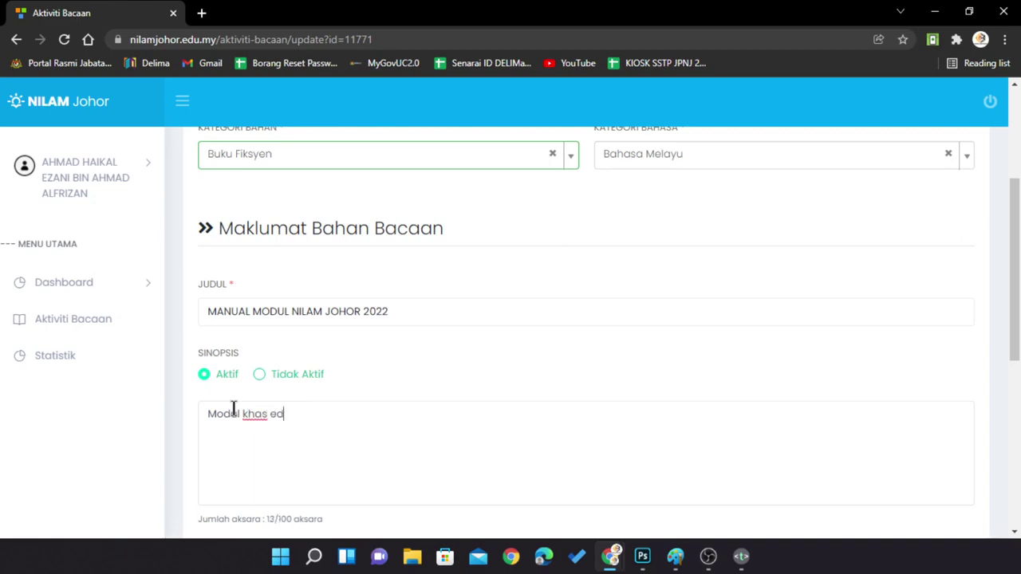
text(isi murid)
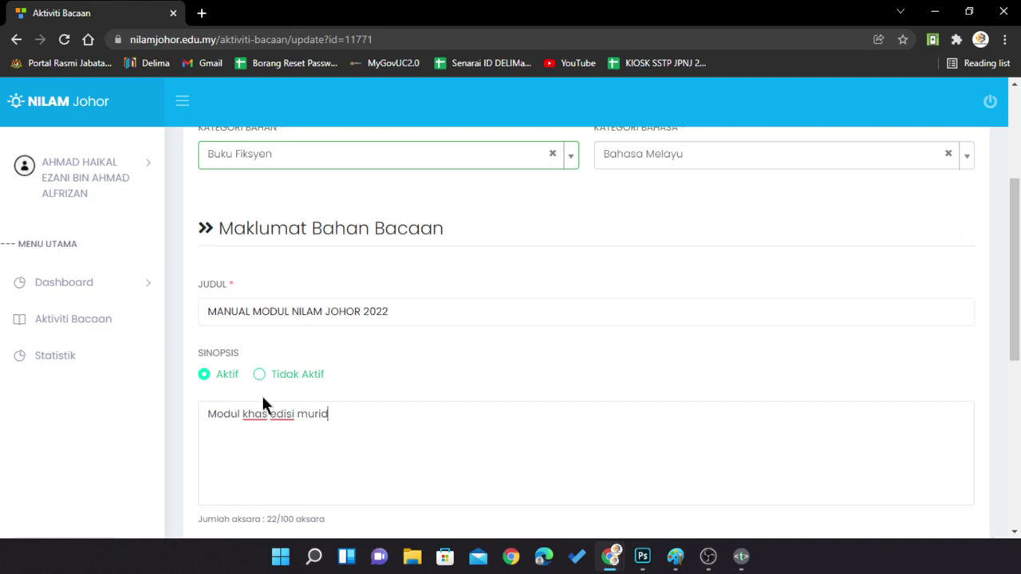
Check the remaining fields down to Tarikh Baca and save the updated reading record.
scroll(262, 398, down, 2)
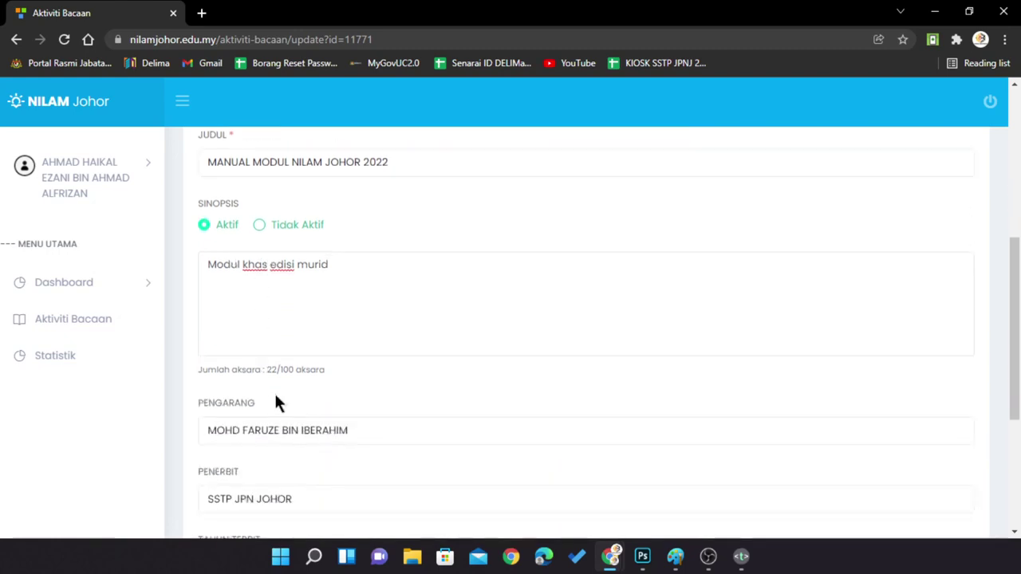
scroll(289, 404, down, 2)
scroll(319, 408, down, 1)
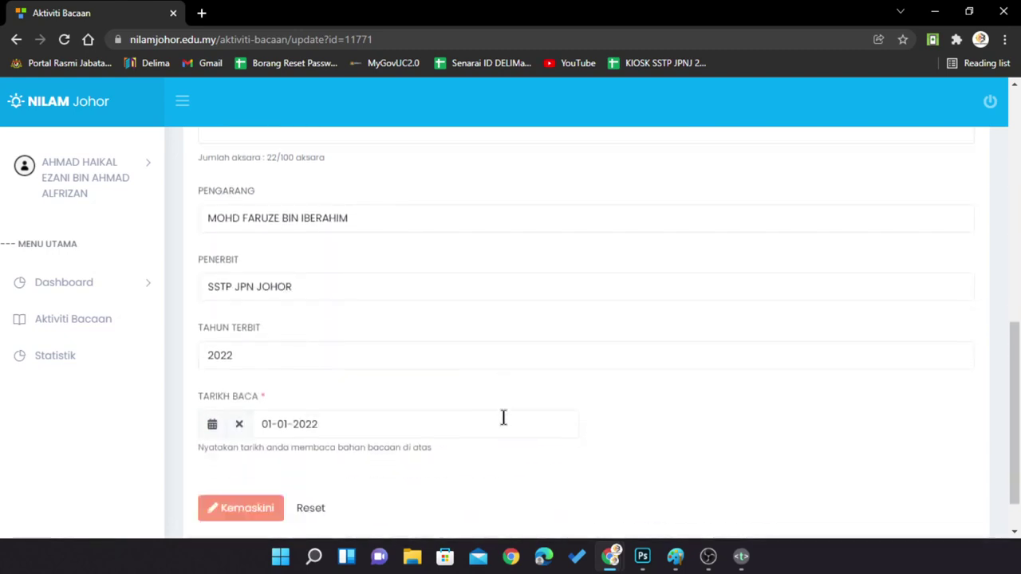
scroll(503, 418, down, 1)
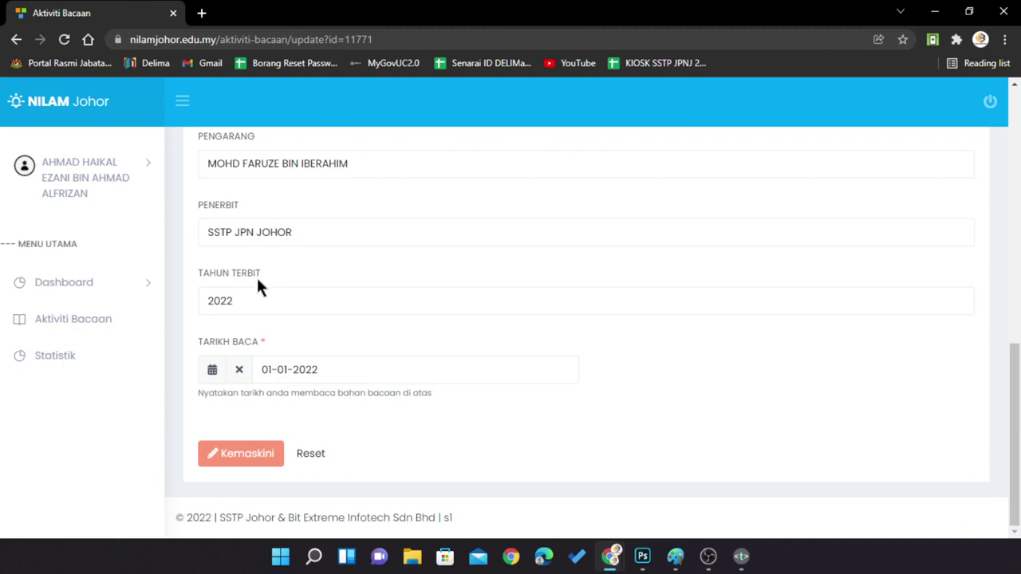
click(247, 454)
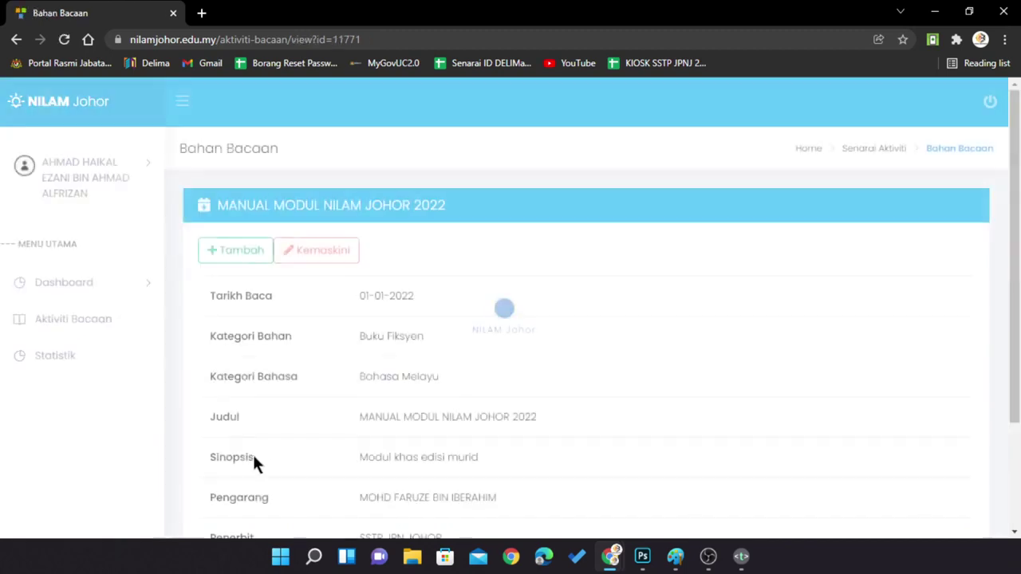
Review the updated record's details and return to the Aktiviti Bacaan list.
scroll(410, 382, down, 1)
scroll(412, 386, down, 1)
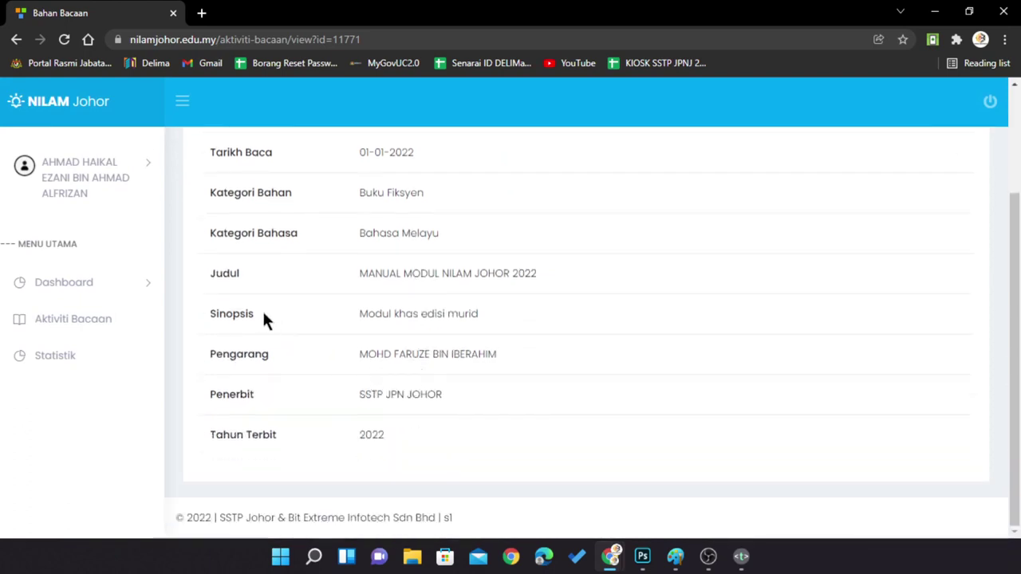
scroll(311, 287, up, 2)
scroll(311, 290, down, 2)
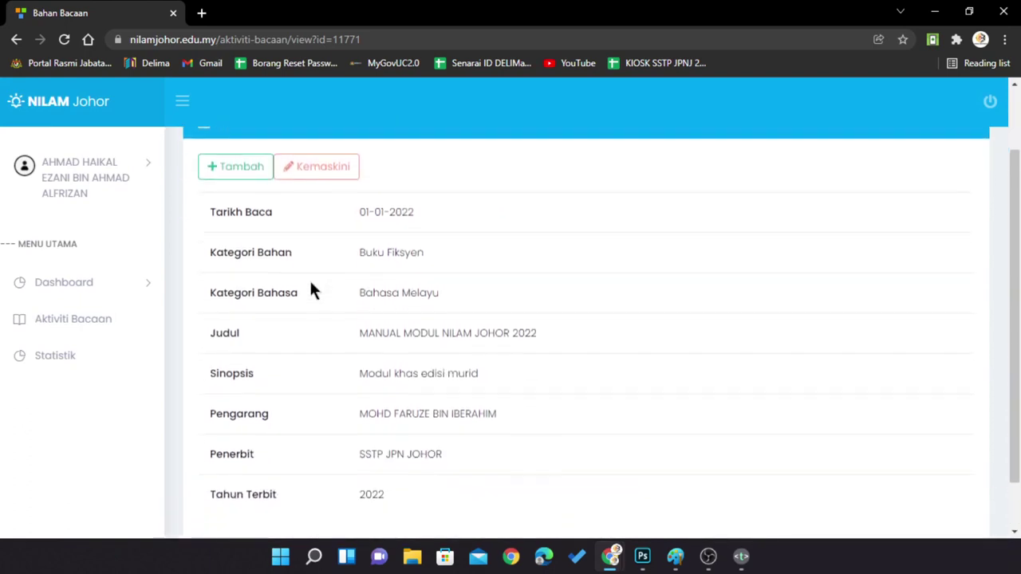
scroll(308, 279, up, 1)
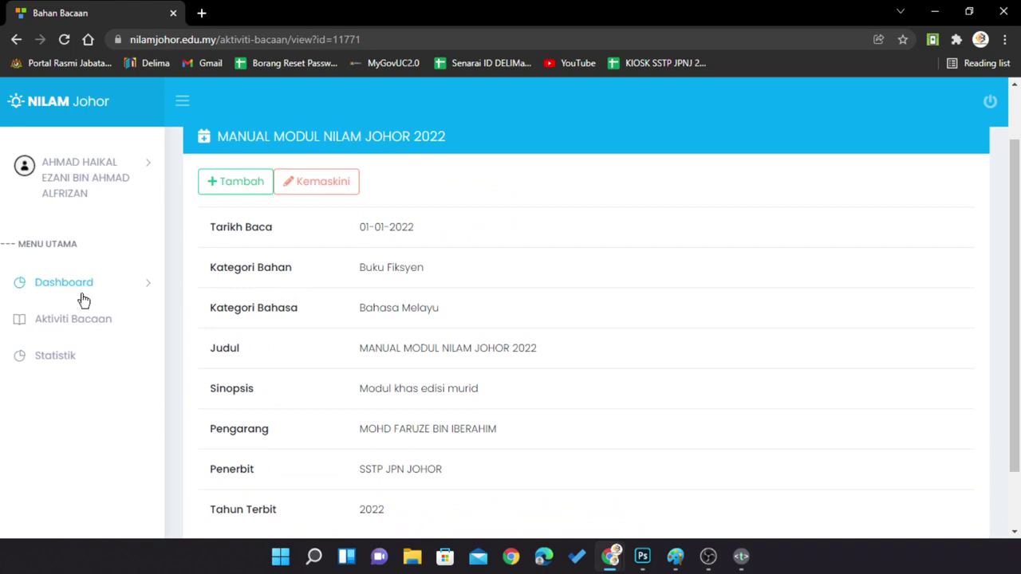
click(74, 321)
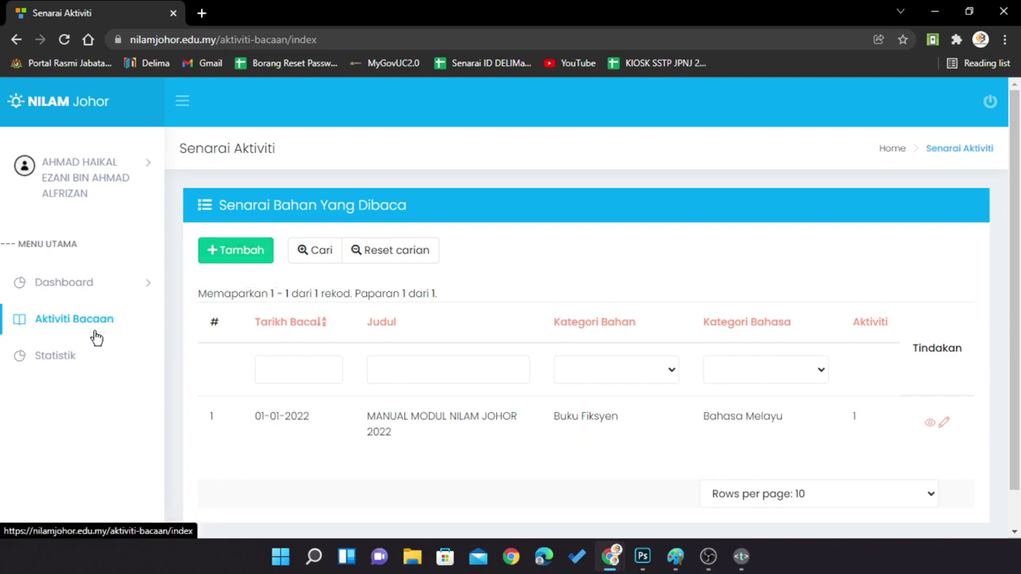
Open the Statistik Murid page and examine the star rating and the reading counts by material and language.
click(68, 361)
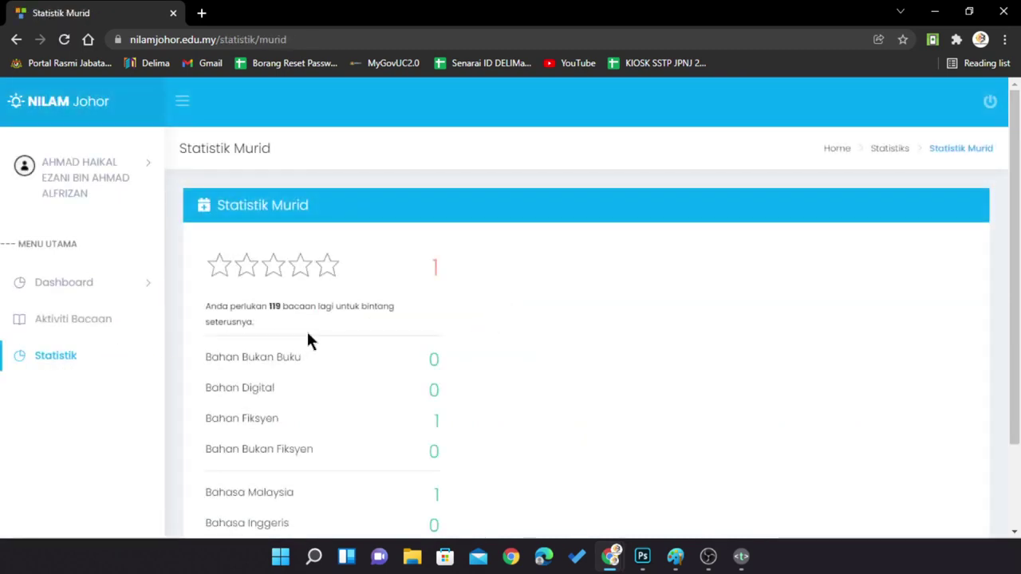
scroll(307, 337, down, 2)
scroll(307, 337, up, 1)
scroll(308, 338, down, 1)
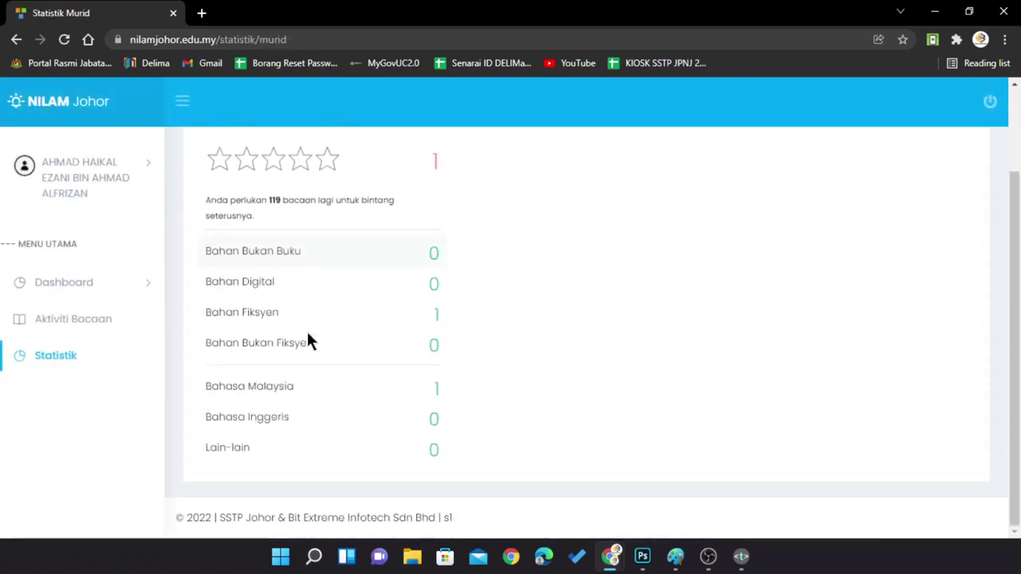
scroll(308, 338, up, 1)
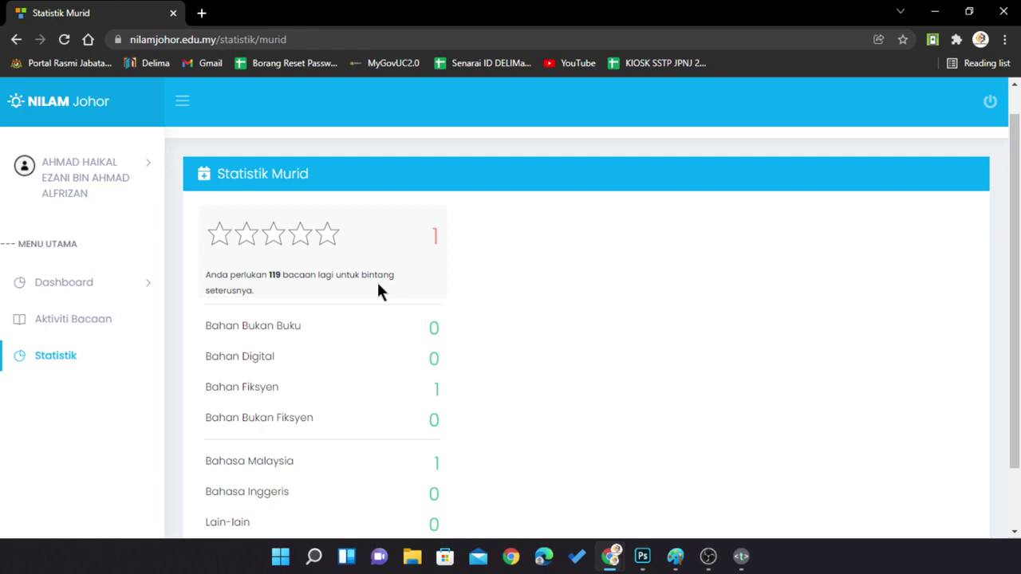
scroll(251, 303, down, 2)
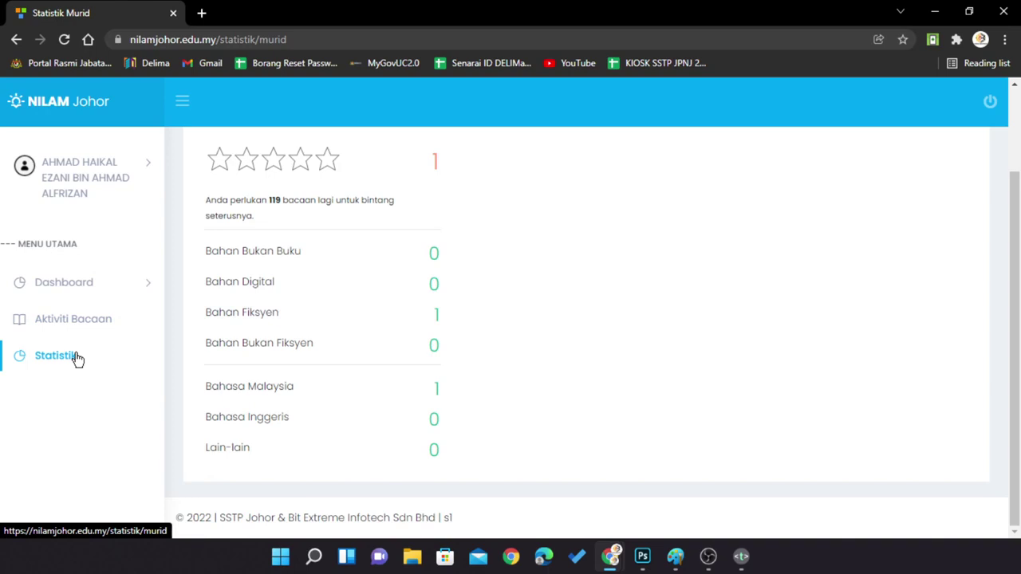
Open the Dashboard Murid page and examine the activity summary, the monthly chart and the material and language category charts.
click(77, 293)
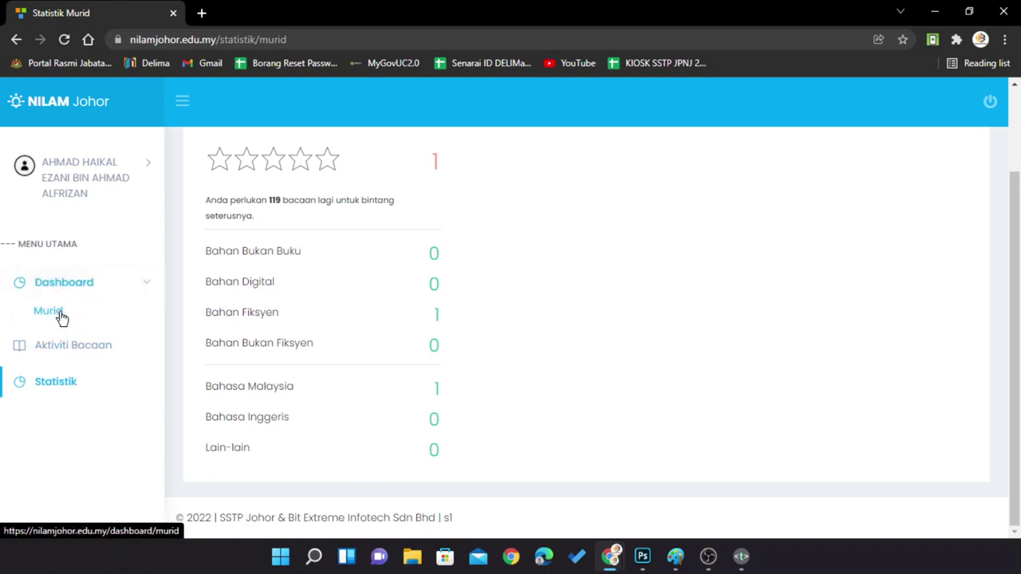
click(61, 316)
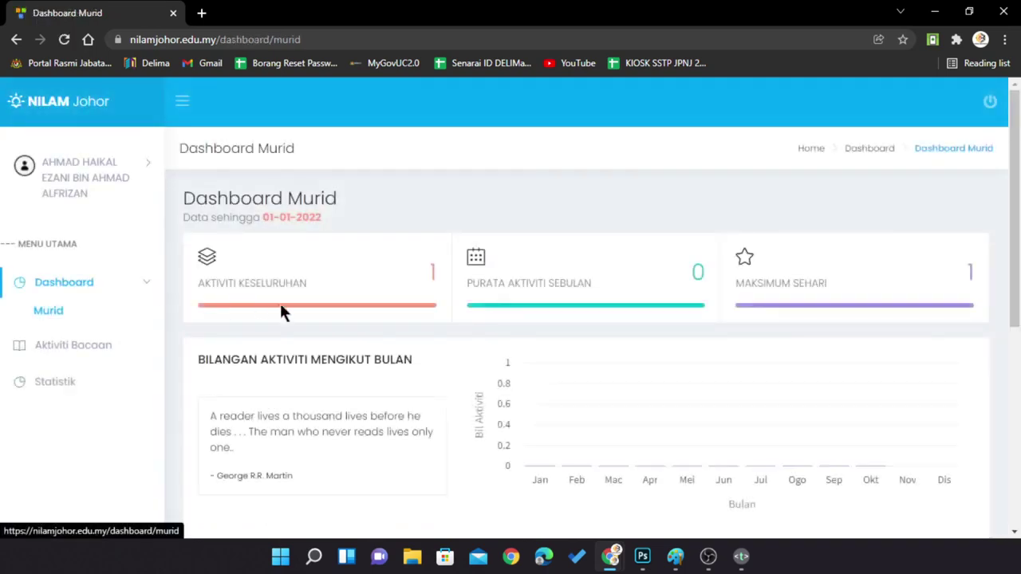
scroll(309, 306, down, 5)
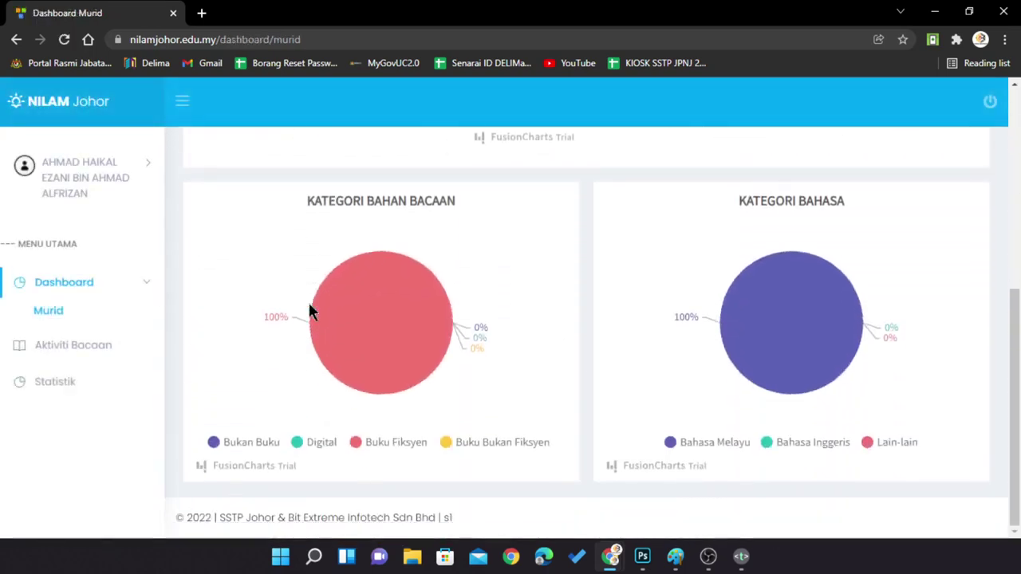
scroll(309, 311, up, 5)
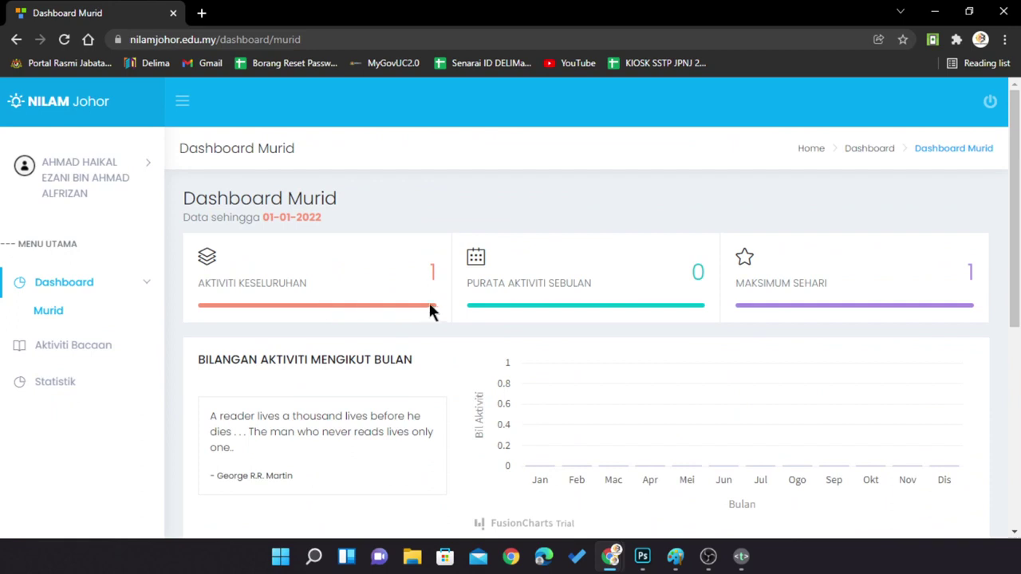
scroll(533, 334, down, 1)
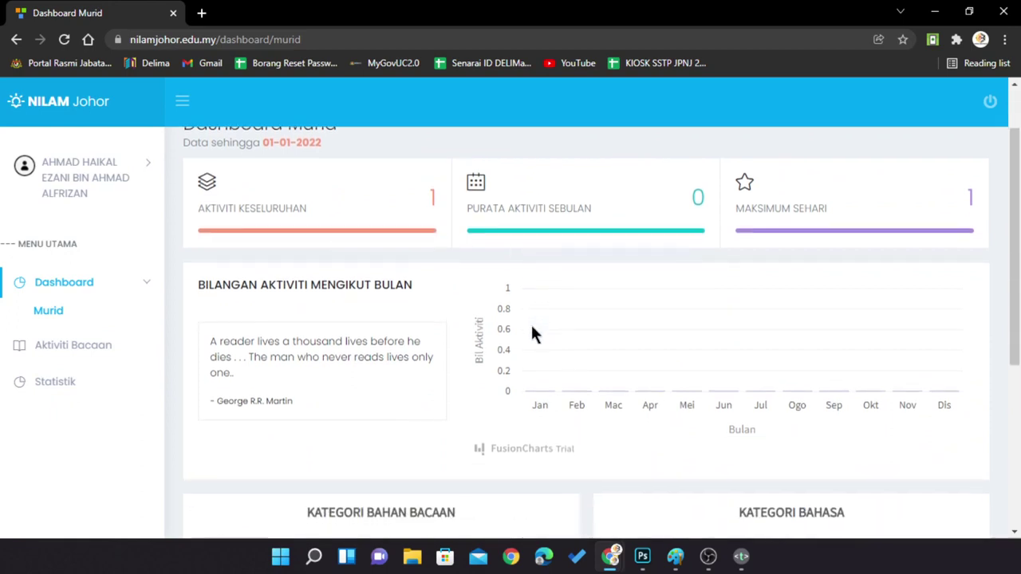
scroll(531, 328, down, 4)
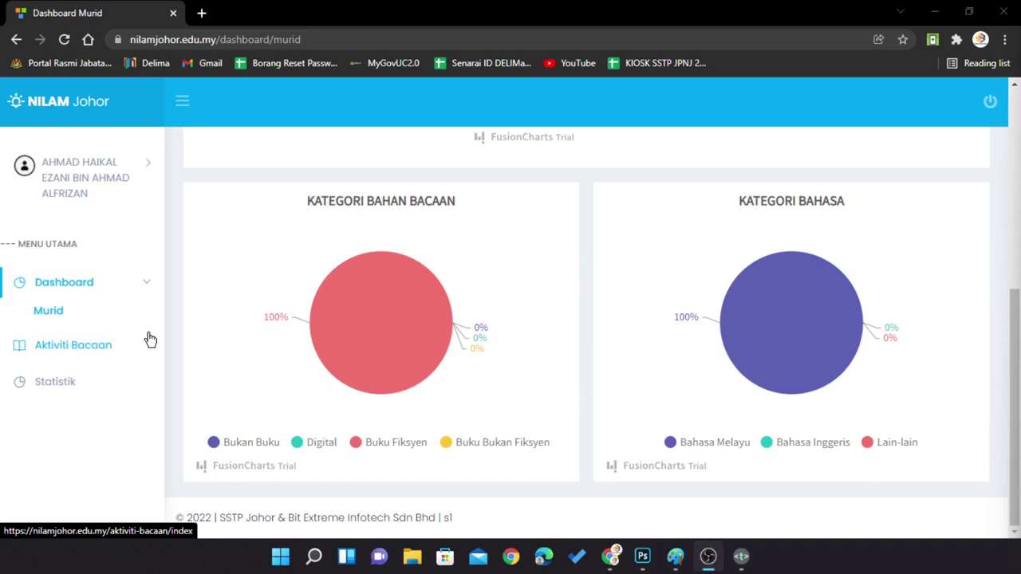
Log out of the student's NILAM Johor account.
click(992, 107)
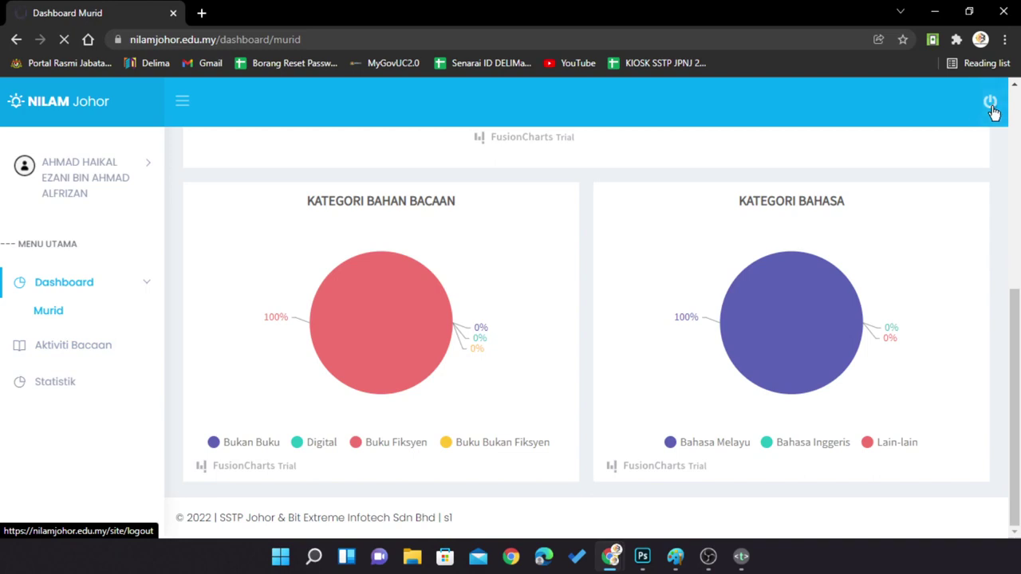